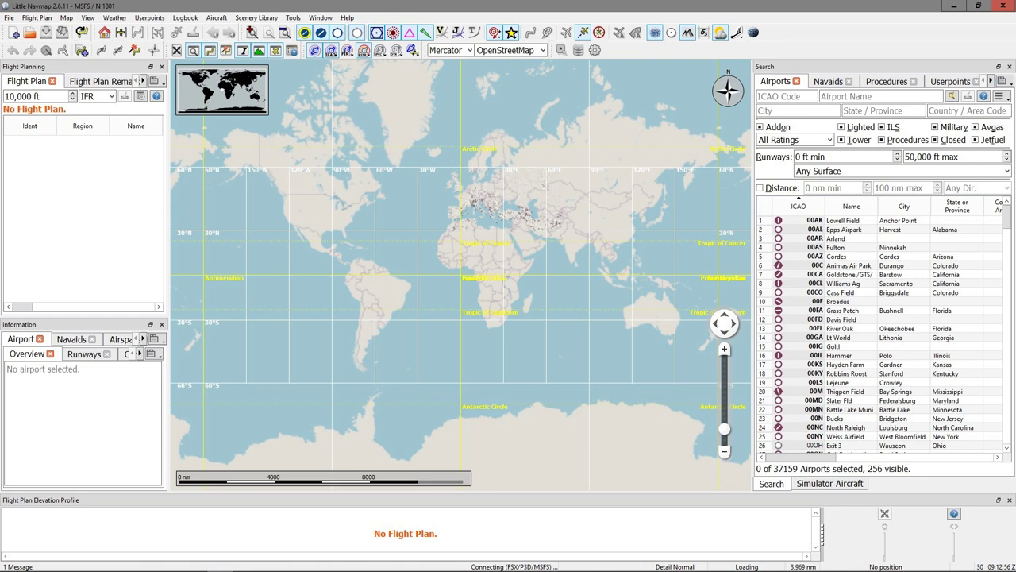
Close the Flight Planning, Information, Search, Elevation Profile and Simulator Aircraft docks.
{"action": "left_click", "coordinate": [162, 65]}
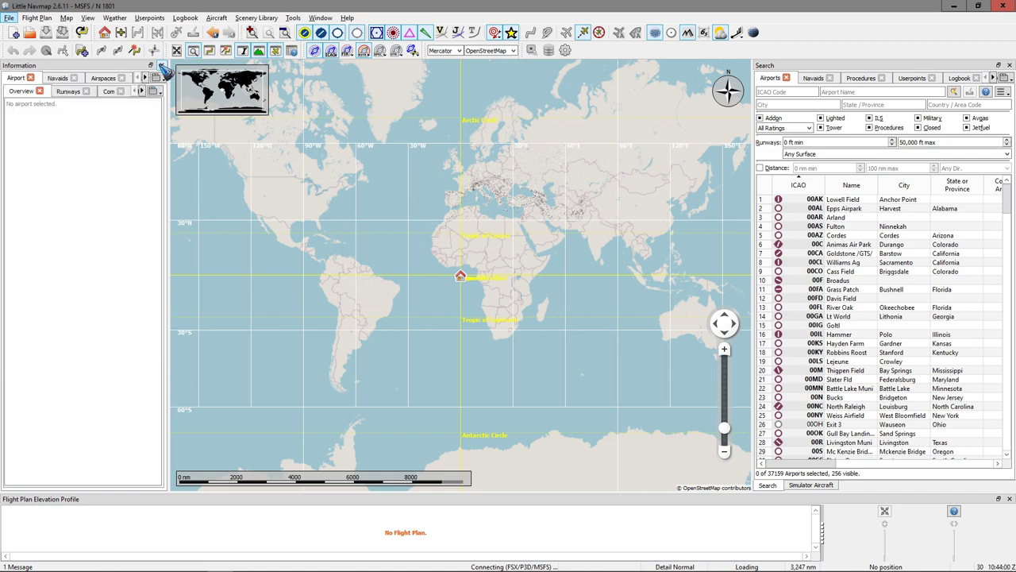
{"action": "left_click", "coordinate": [160, 65]}
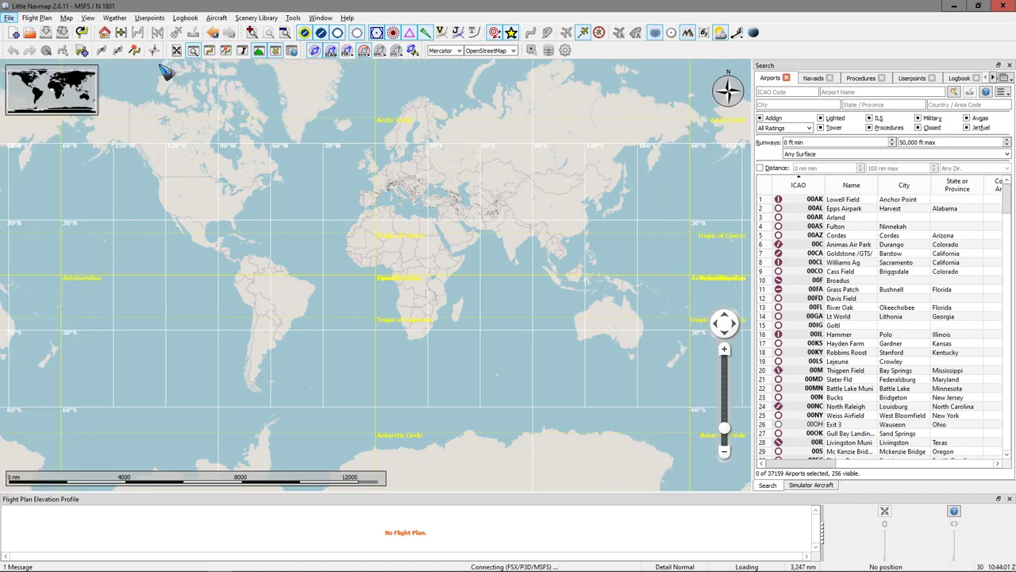
{"action": "left_click", "coordinate": [1010, 65]}
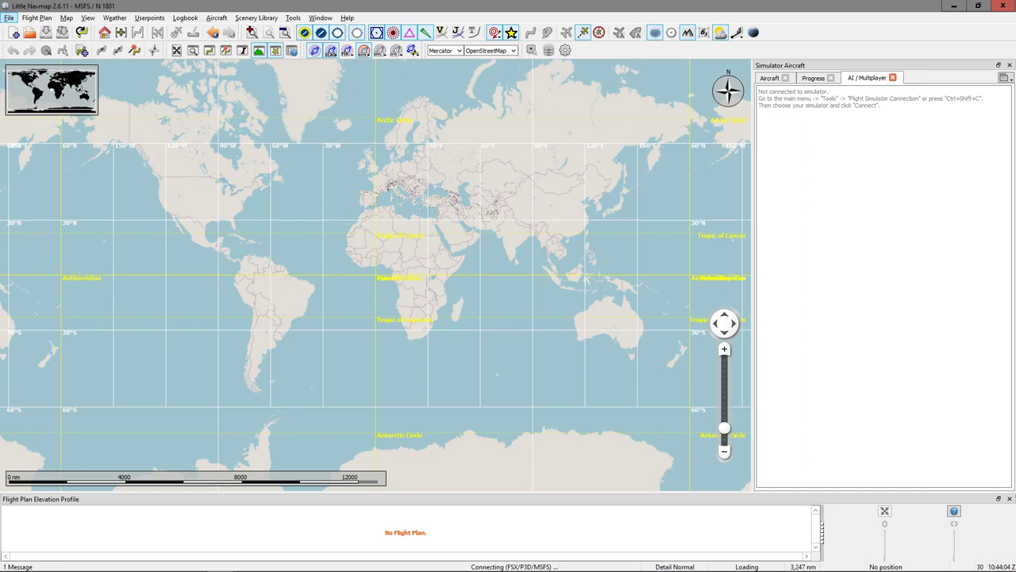
{"action": "left_click", "coordinate": [1010, 498]}
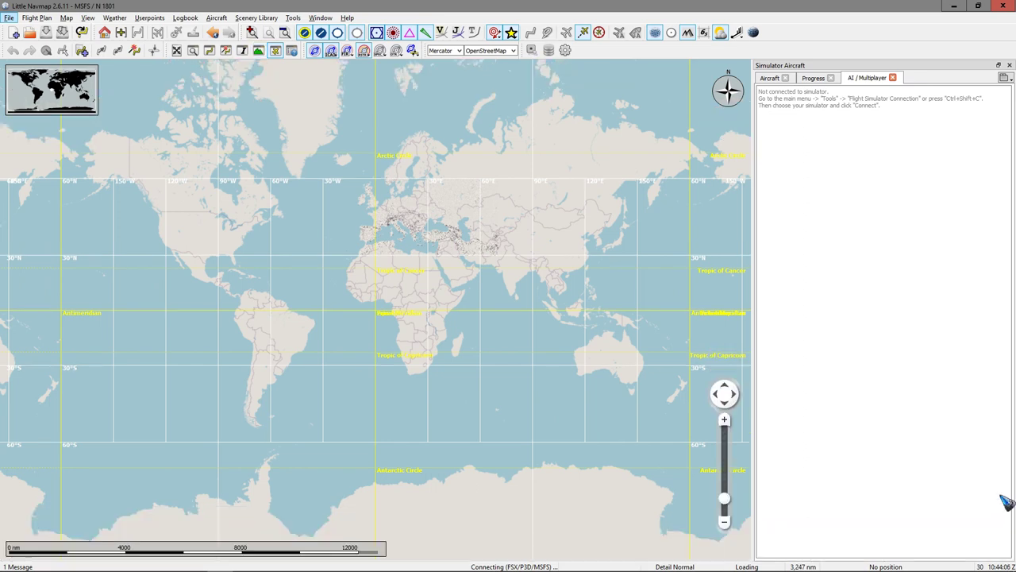
{"action": "left_click", "coordinate": [1010, 65]}
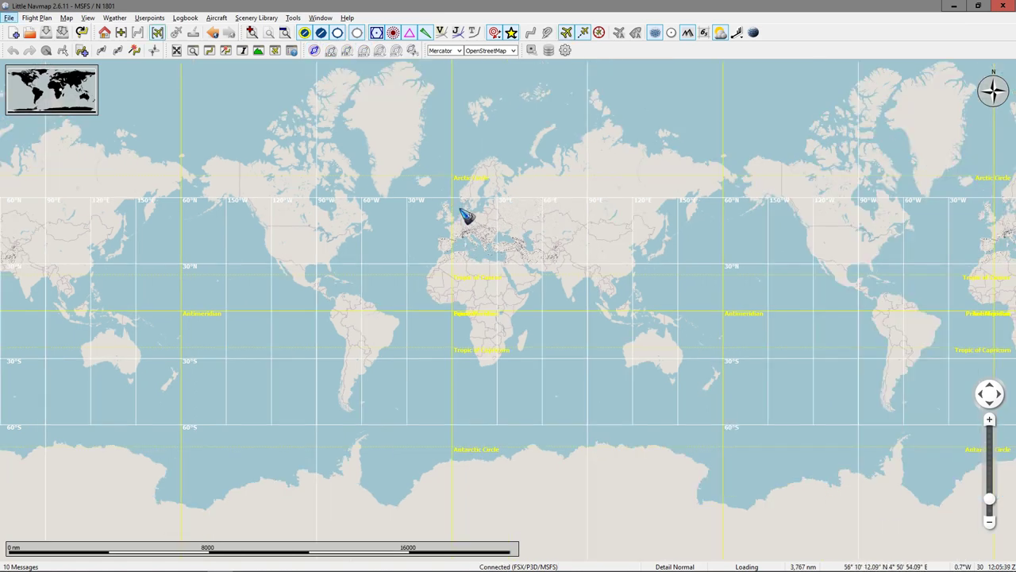
Zoom and pan the map to the area between Schiphol and Lelystad.
{"action": "scroll", "coordinate": [460, 210], "scroll_direction": "up", "scroll_amount": 5}
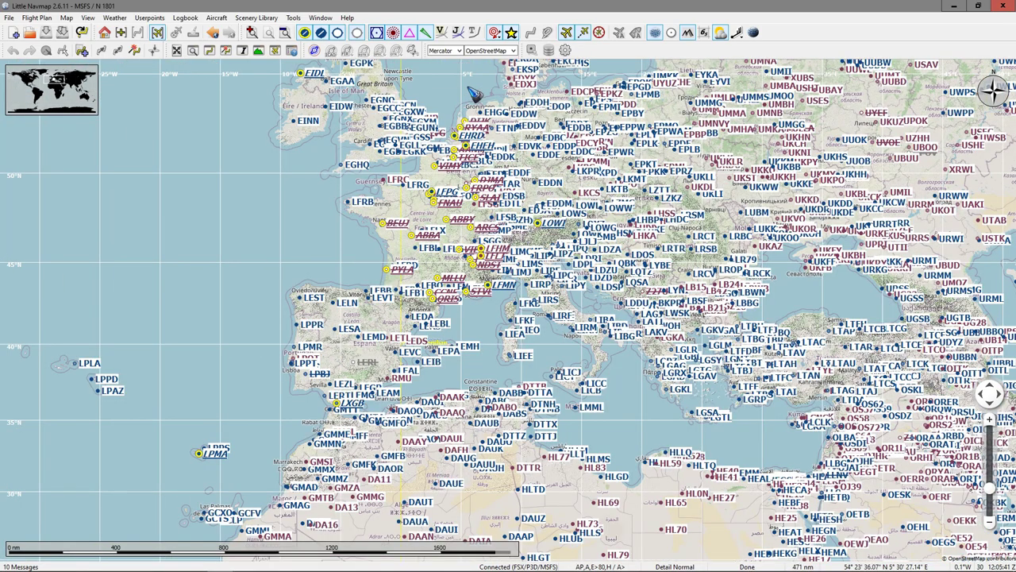
{"action": "scroll", "coordinate": [474, 94], "scroll_direction": "up", "scroll_amount": 1}
{"action": "scroll", "coordinate": [474, 94], "scroll_direction": "up", "scroll_amount": 1}
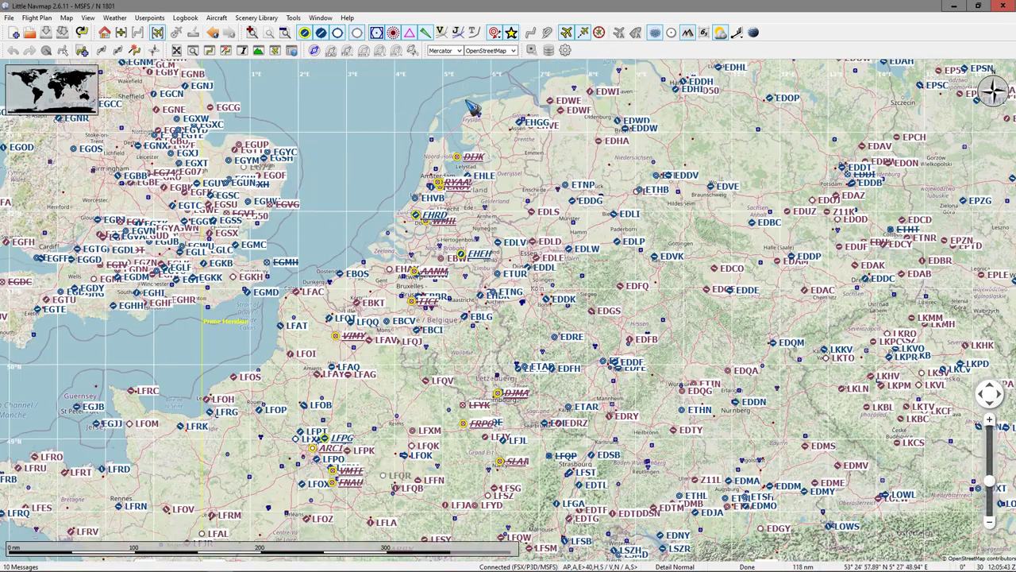
{"action": "scroll", "coordinate": [455, 175], "scroll_direction": "up", "scroll_amount": 1}
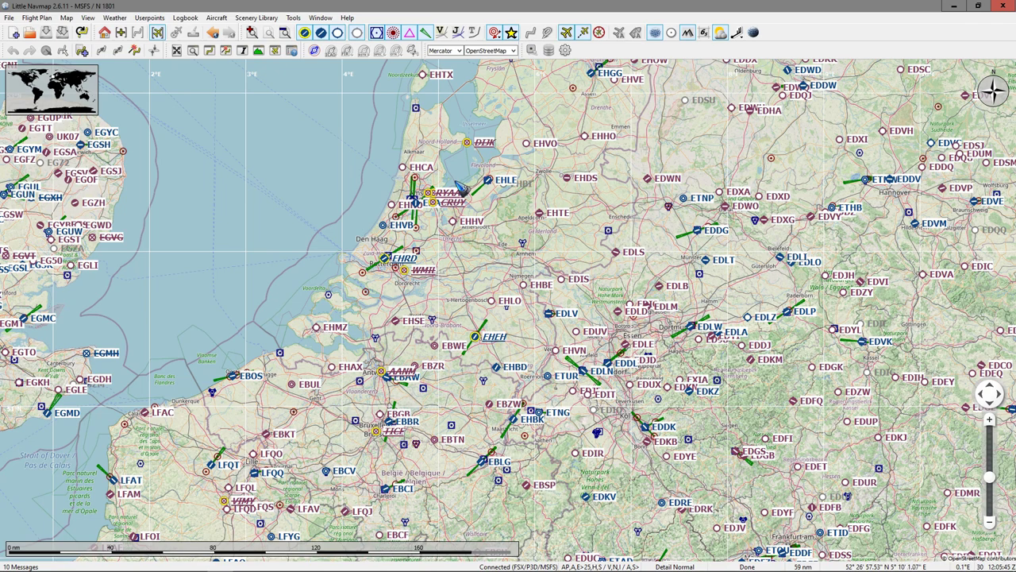
{"action": "scroll", "coordinate": [474, 172], "scroll_direction": "up", "scroll_amount": 1}
{"action": "scroll", "coordinate": [466, 179], "scroll_direction": "up", "scroll_amount": 1}
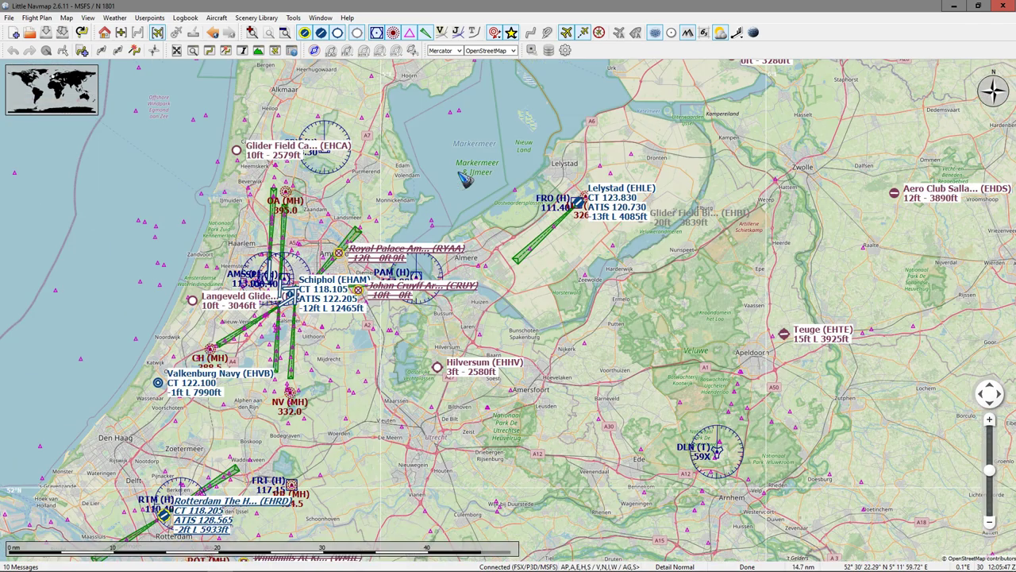
{"action": "left_click_drag", "start_coordinate": [465, 179], "coordinate": [571, 173]}
{"action": "scroll", "coordinate": [528, 224], "scroll_direction": "up", "scroll_amount": 1}
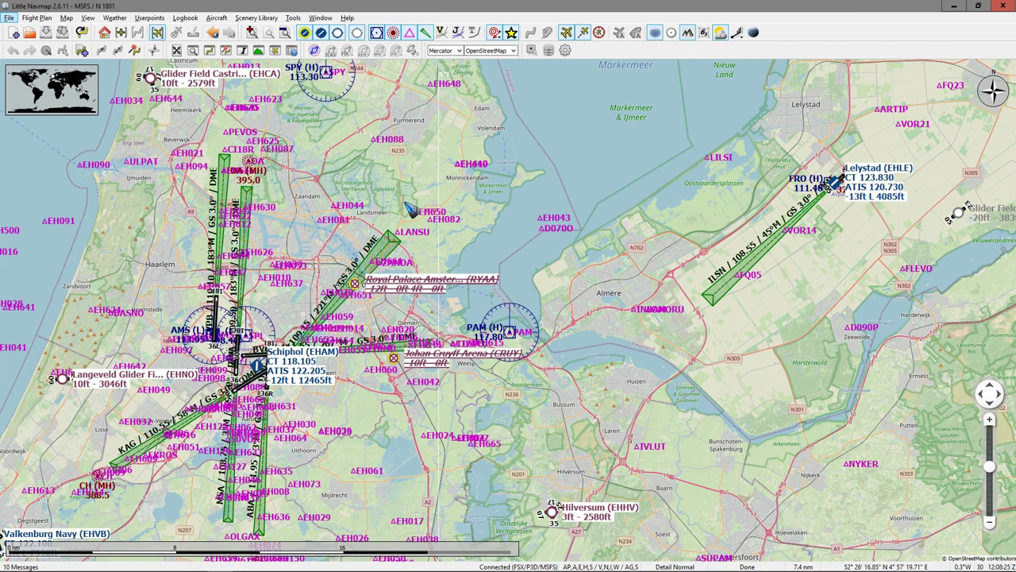
Hide waypoint symbols and lower the map detail level to -2.
{"action": "left_click", "coordinate": [410, 34]}
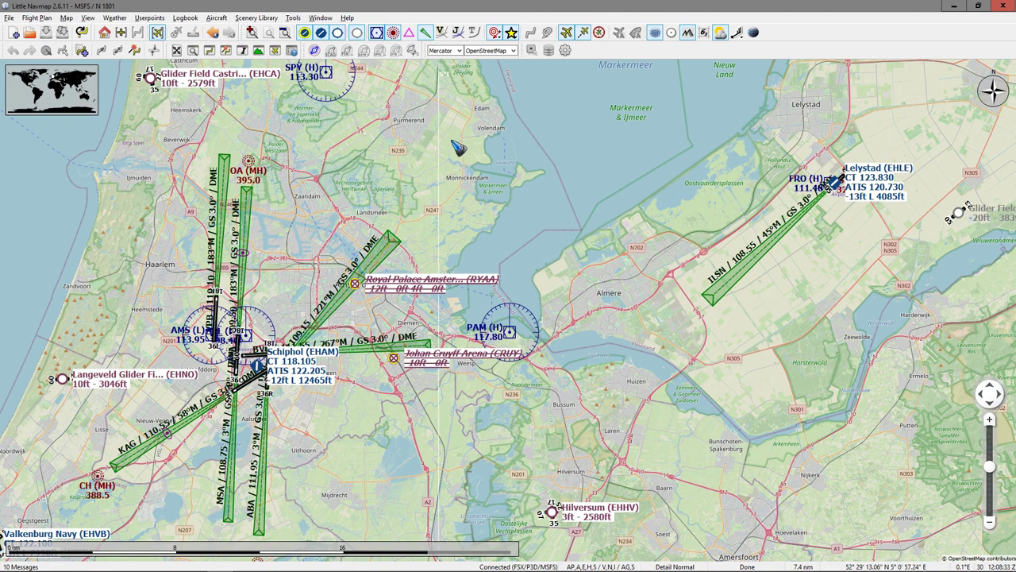
{"action": "key", "text": "ctrl+minus"}
{"action": "key", "text": "ctrl+minus"}
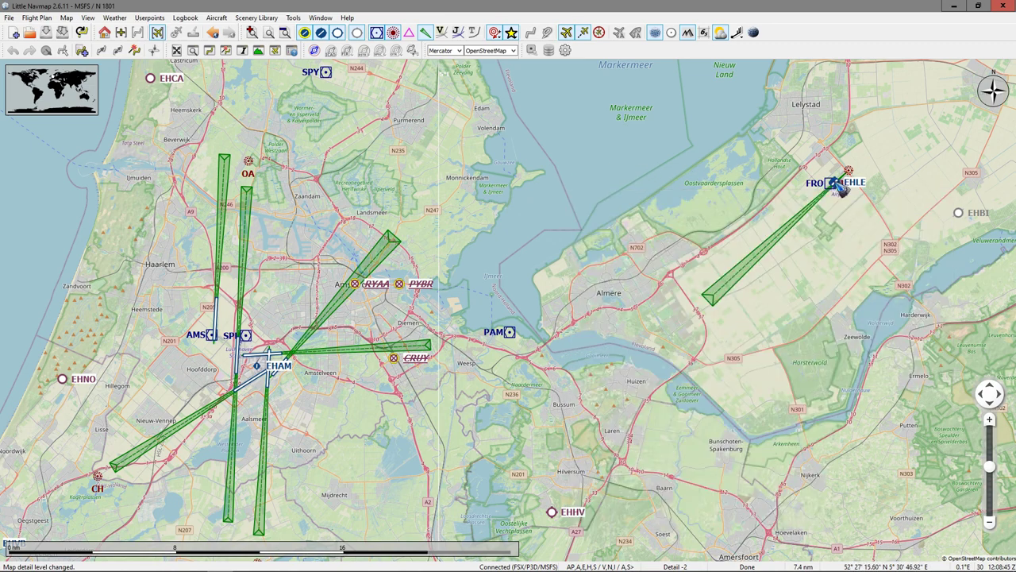
{"action": "right_click", "coordinate": [839, 187]}
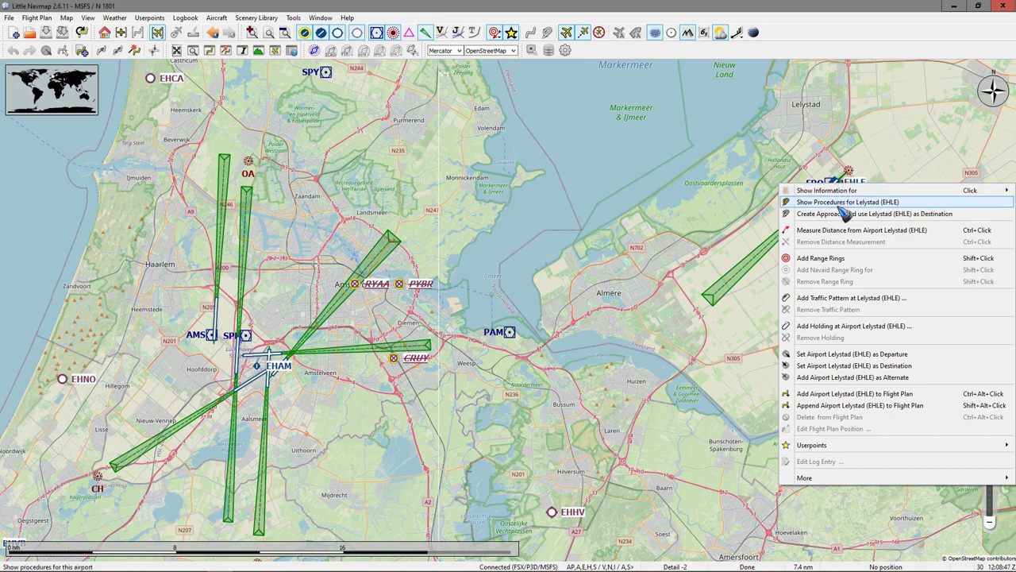
Set Lelystad (EHLE) as departure and Schiphol (EHAM) as destination for a 29 nm route.
{"action": "left_click", "coordinate": [868, 356]}
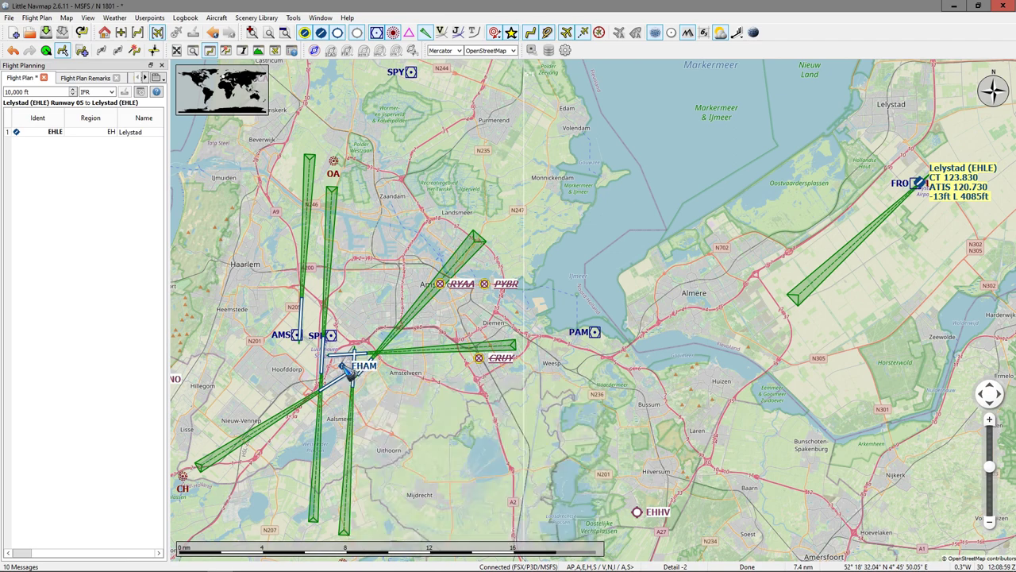
{"action": "right_click", "coordinate": [347, 370]}
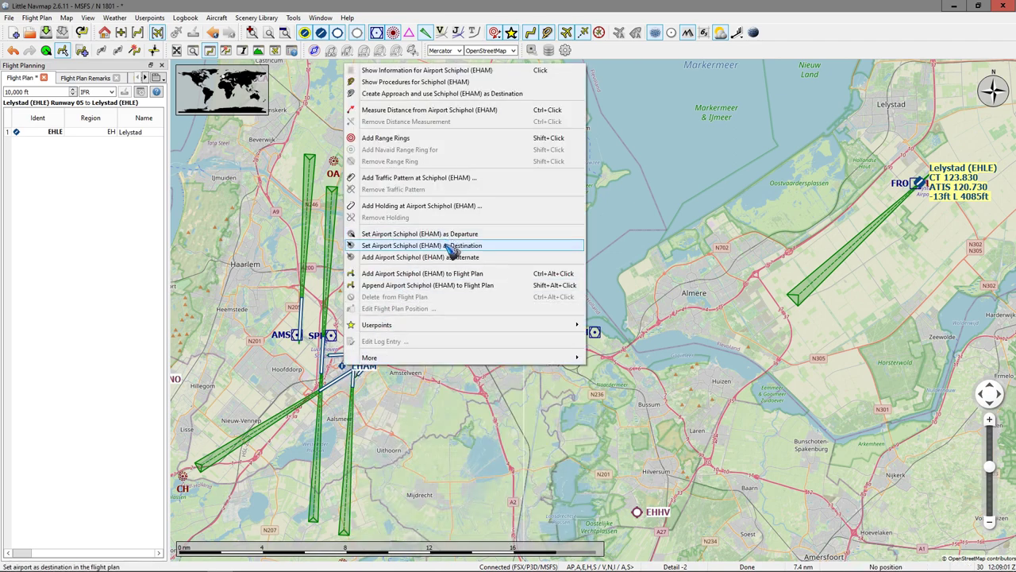
{"action": "left_click", "coordinate": [498, 248]}
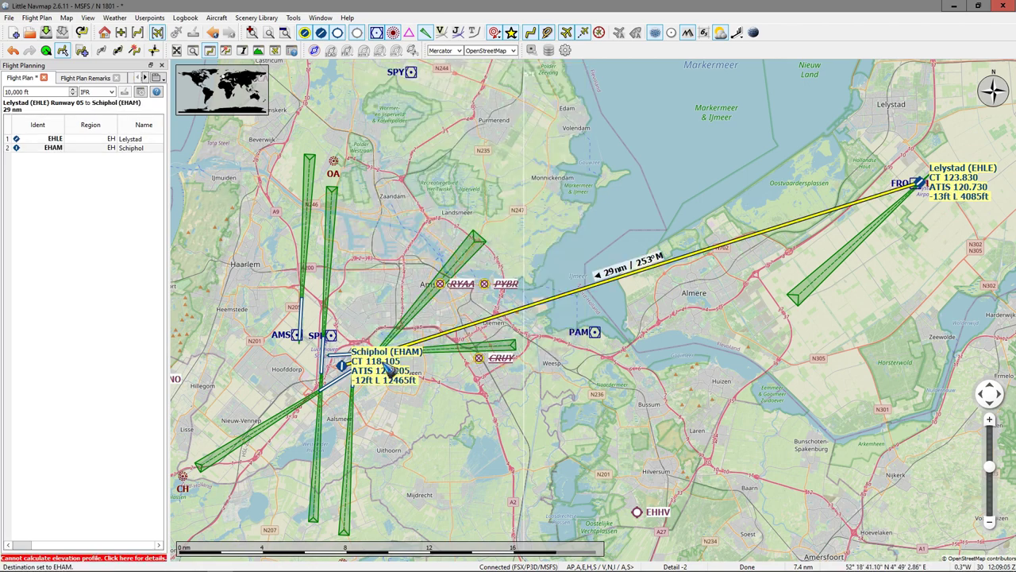
{"action": "key", "text": "alt"}
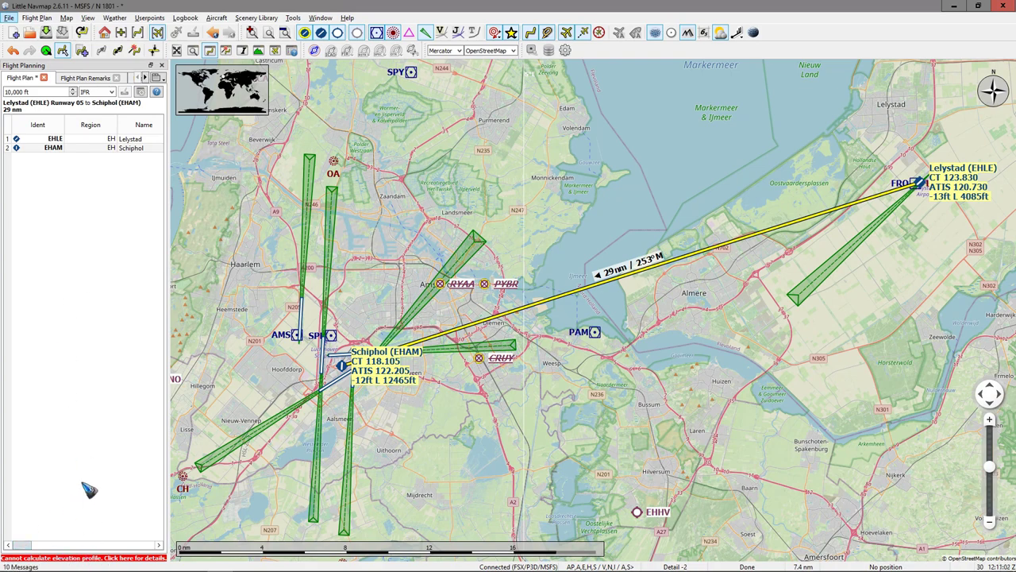
Set the cruise altitude to 1,500 ft and the flight rules to VFR.
{"action": "triple_click", "coordinate": [43, 92]}
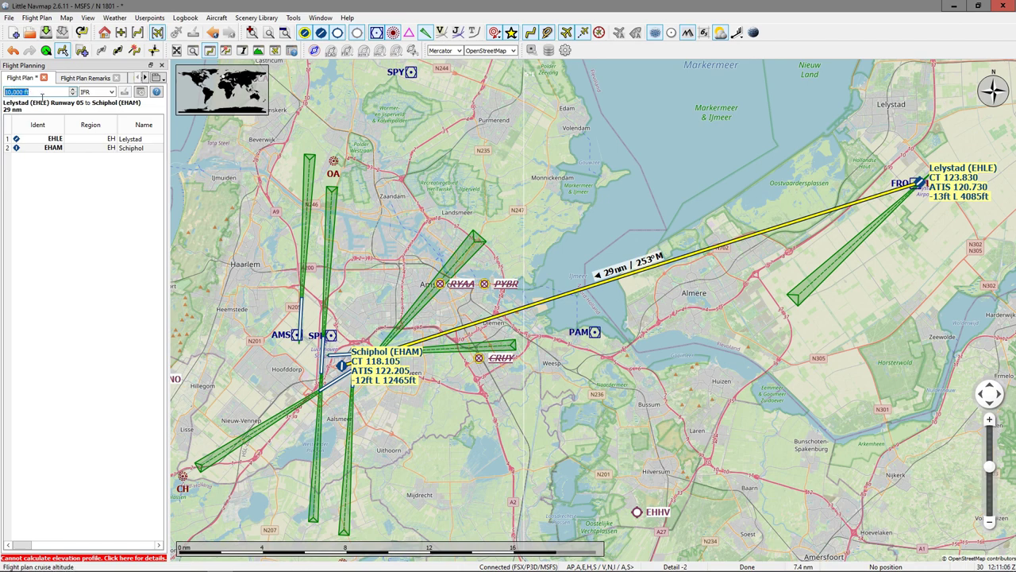
{"action": "type", "text": "15"}
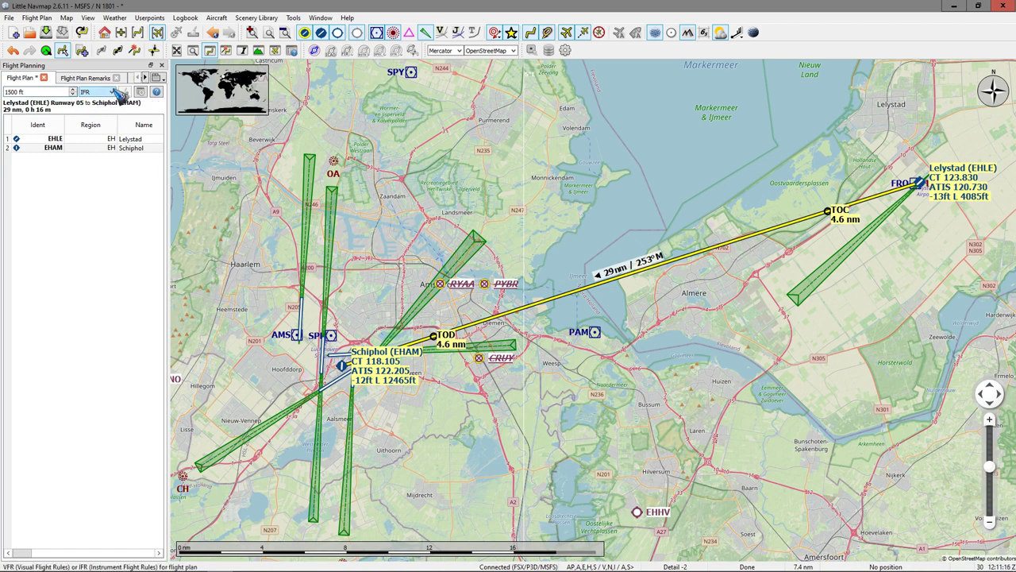
{"action": "left_click", "coordinate": [112, 91]}
{"action": "left_click", "coordinate": [110, 107]}
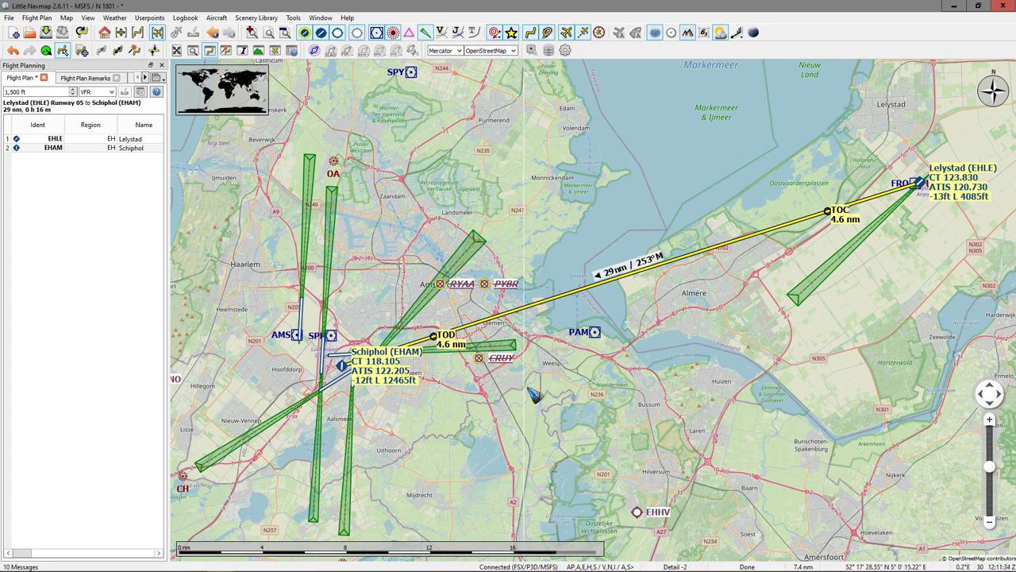
Check the Lelystad ILS and airport tooltips, then zoom in around Lelystad and Almere.
{"action": "key", "text": "alt+Left"}
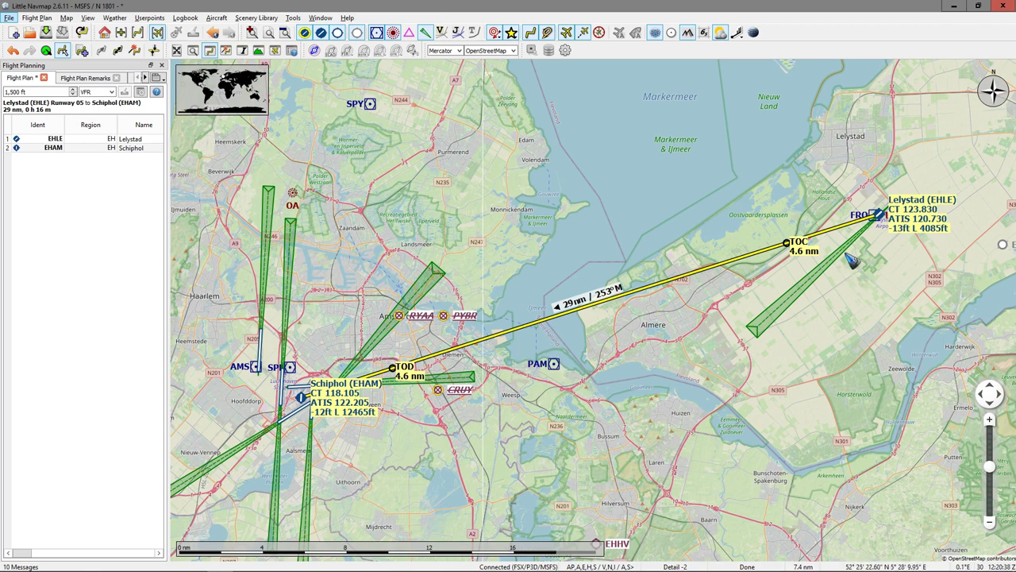
{"action": "mouse_move", "coordinate": [846, 254]}
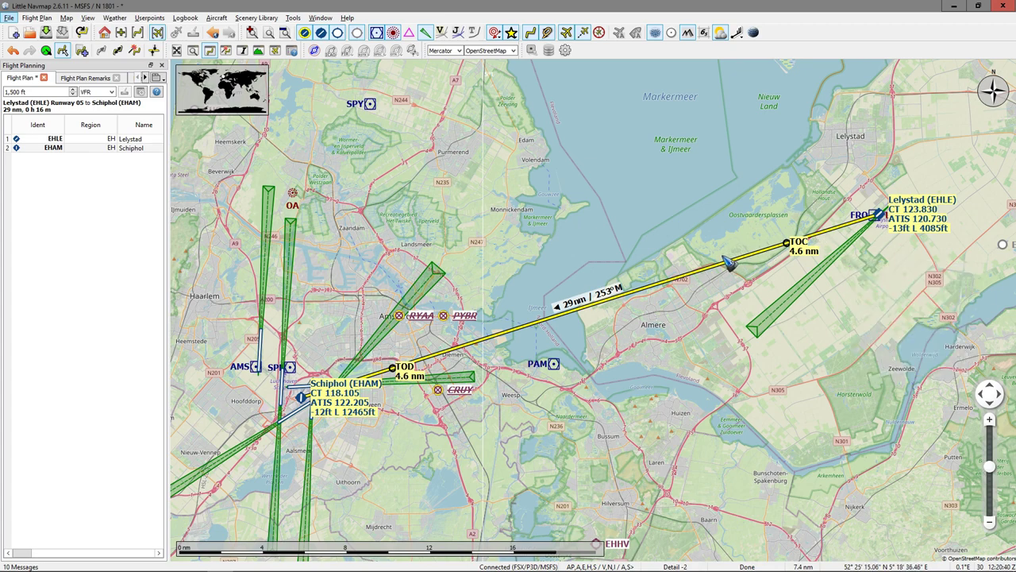
{"action": "mouse_move", "coordinate": [845, 225]}
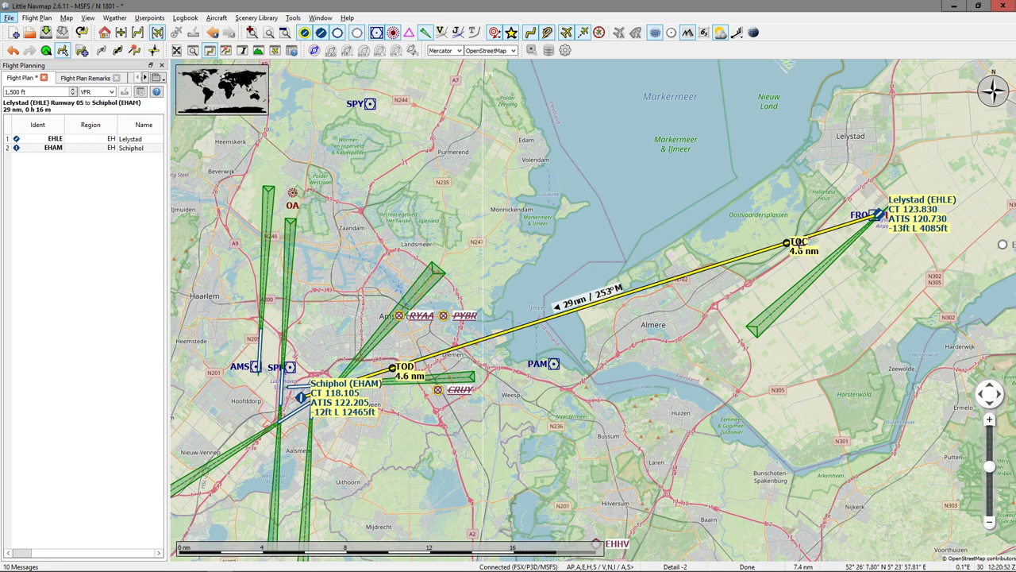
{"action": "scroll", "coordinate": [868, 205], "scroll_direction": "up", "scroll_amount": 1}
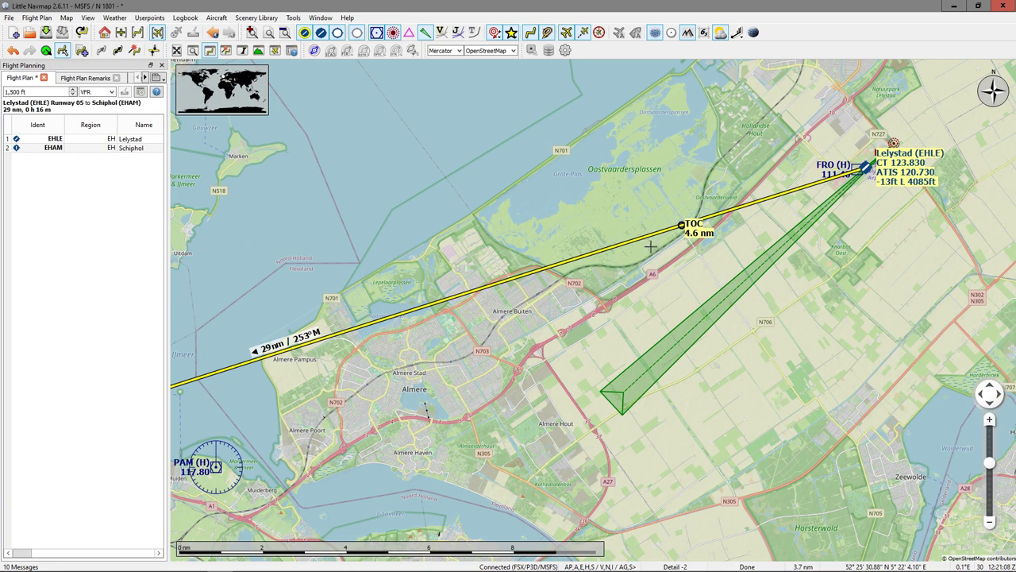
Reshape the route with waypoints WP1–WP5 at TOC, Muiderberg, Schiphol, Duivendrecht and Diemen.
{"action": "left_click_drag", "start_coordinate": [683, 227], "coordinate": [686, 230]}
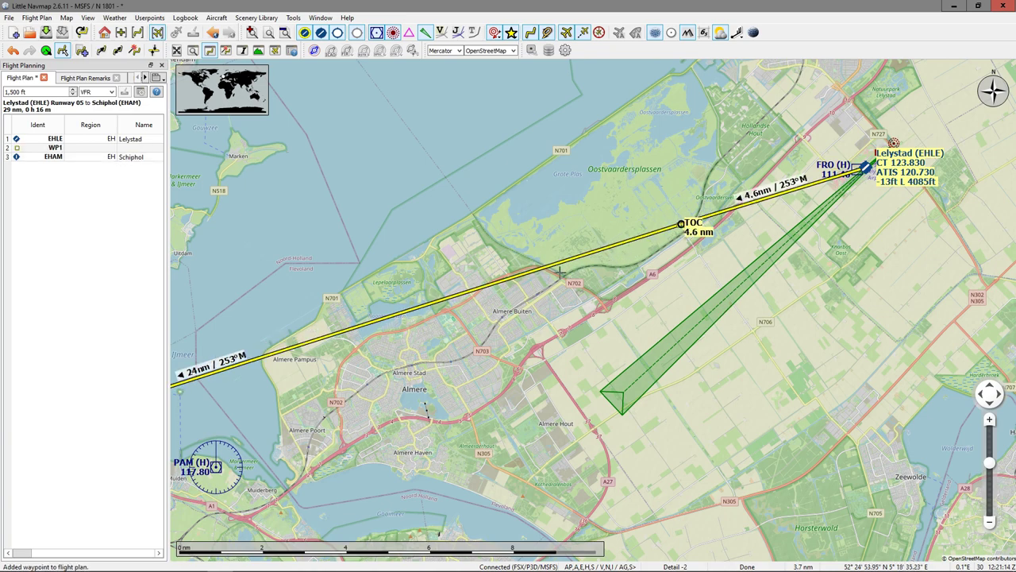
{"action": "left_click_drag", "start_coordinate": [535, 276], "coordinate": [270, 471]}
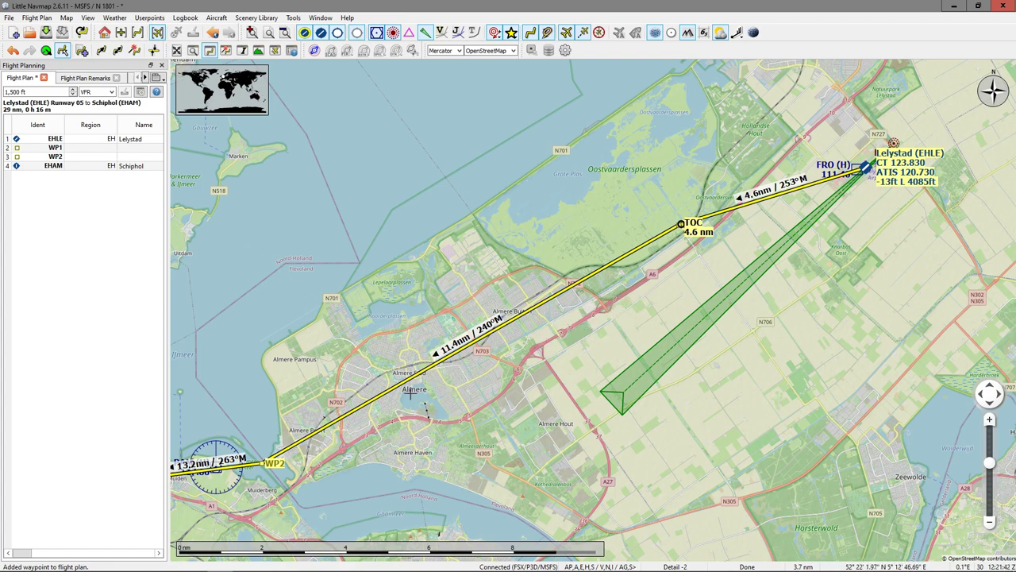
{"action": "left_click_drag", "start_coordinate": [367, 397], "coordinate": [868, 249]}
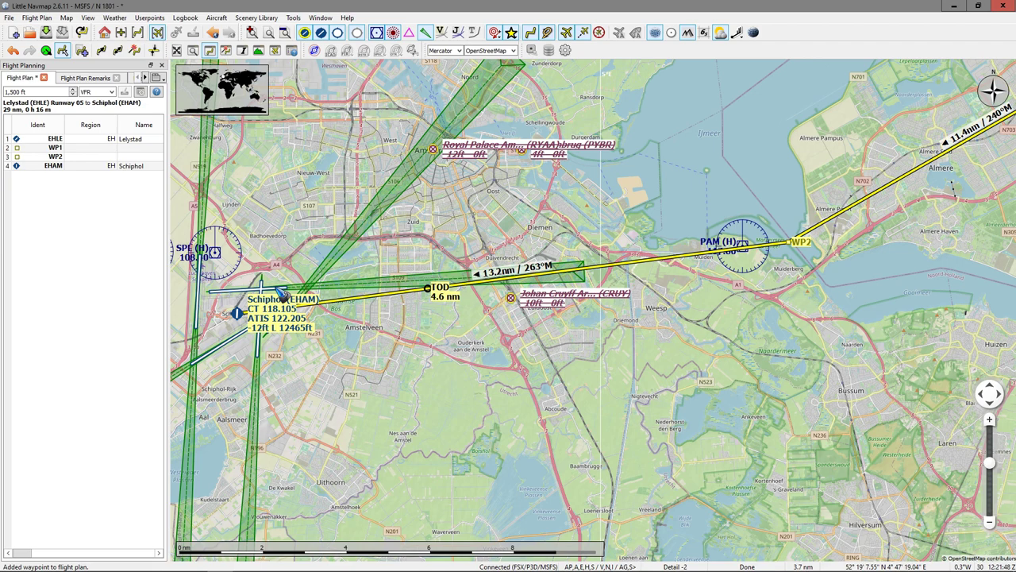
{"action": "mouse_move", "coordinate": [276, 287]}
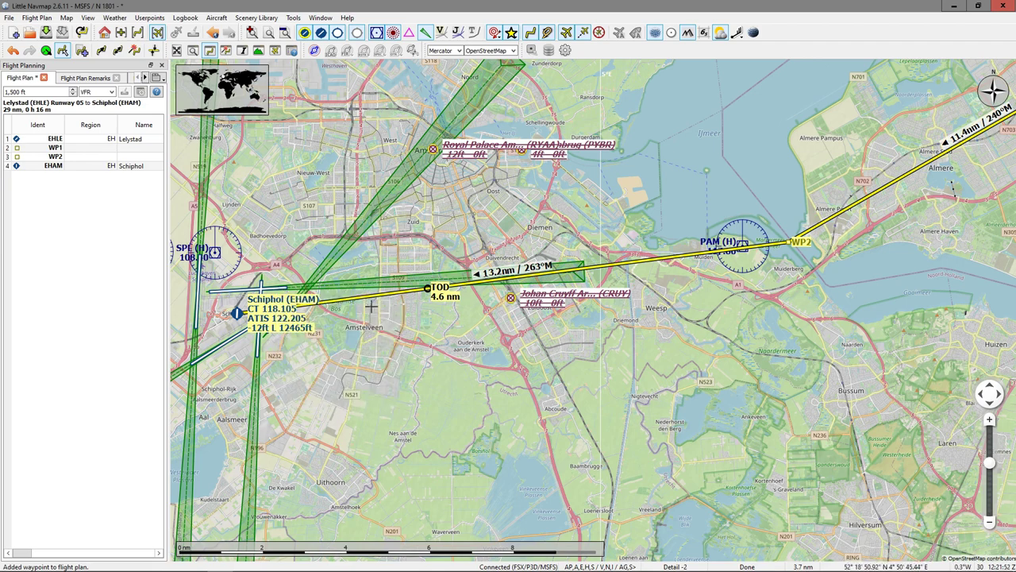
{"action": "left_click_drag", "start_coordinate": [367, 304], "coordinate": [225, 293]}
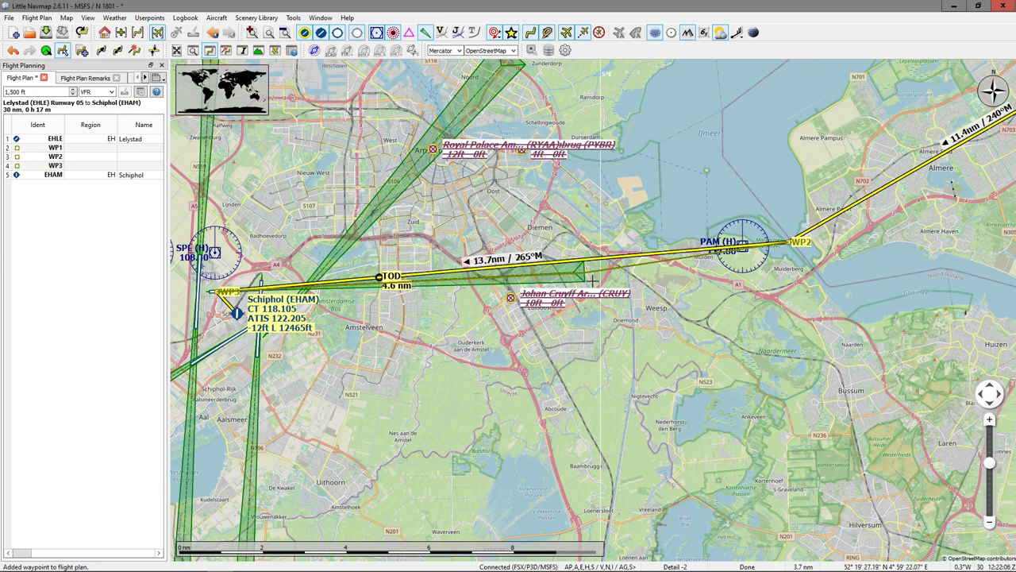
{"action": "left_click_drag", "start_coordinate": [591, 280], "coordinate": [594, 273]}
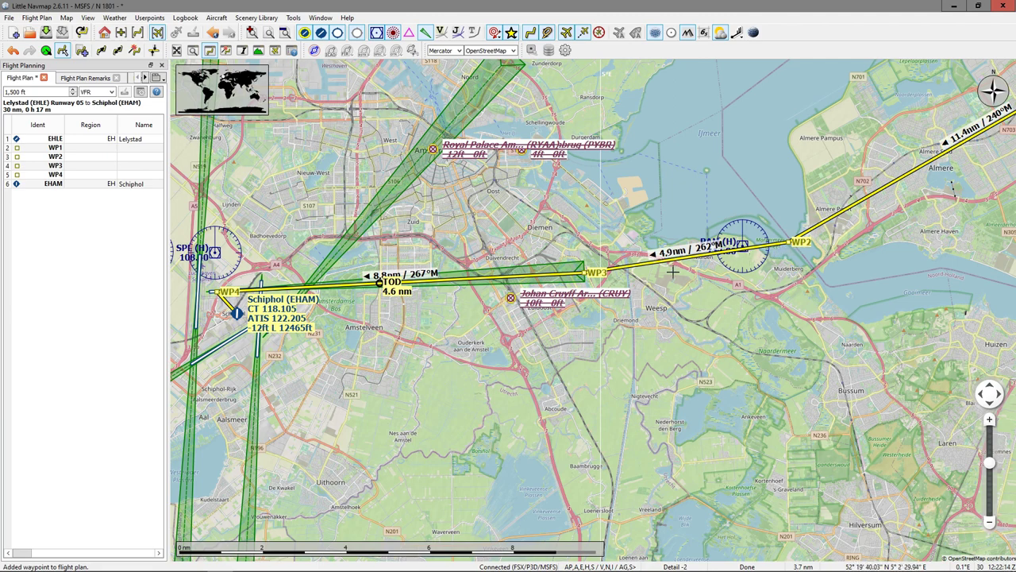
{"action": "left_click_drag", "start_coordinate": [671, 270], "coordinate": [650, 237]}
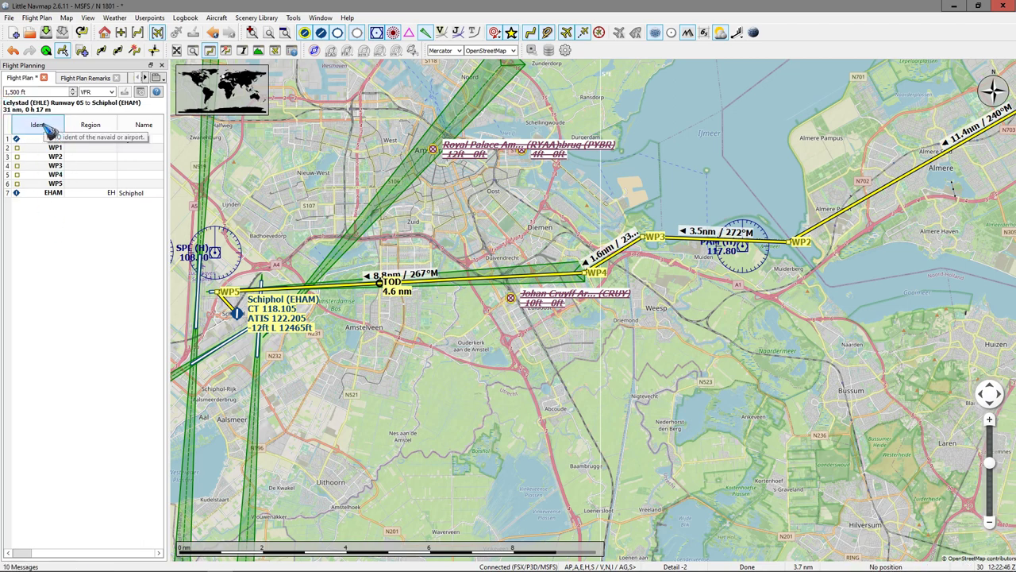
Add heading notes to the remarks, from '250 cross highway' to '270 to runway when lake is left'.
{"action": "left_click", "coordinate": [82, 86]}
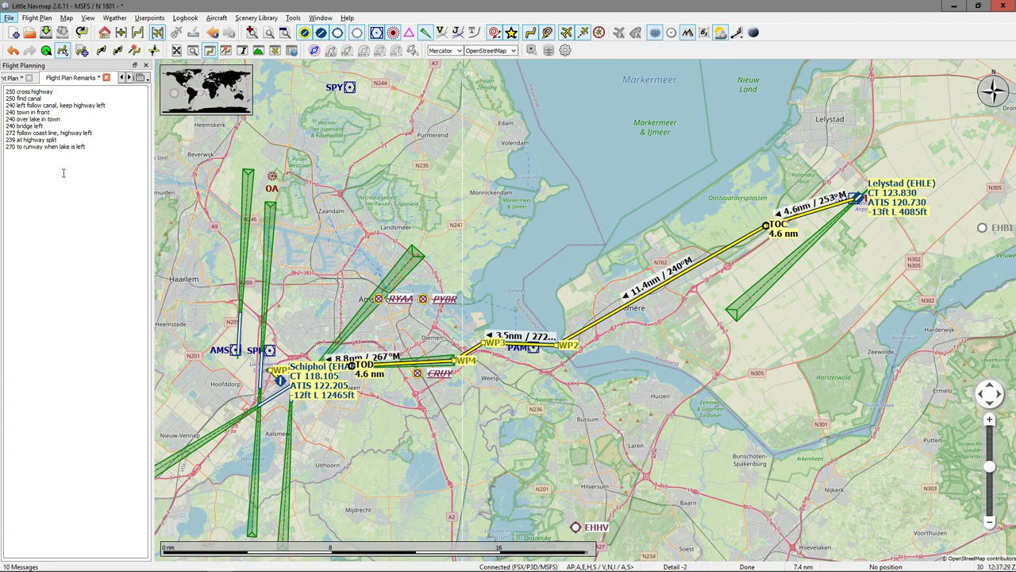
{"action": "left_click", "coordinate": [17, 78]}
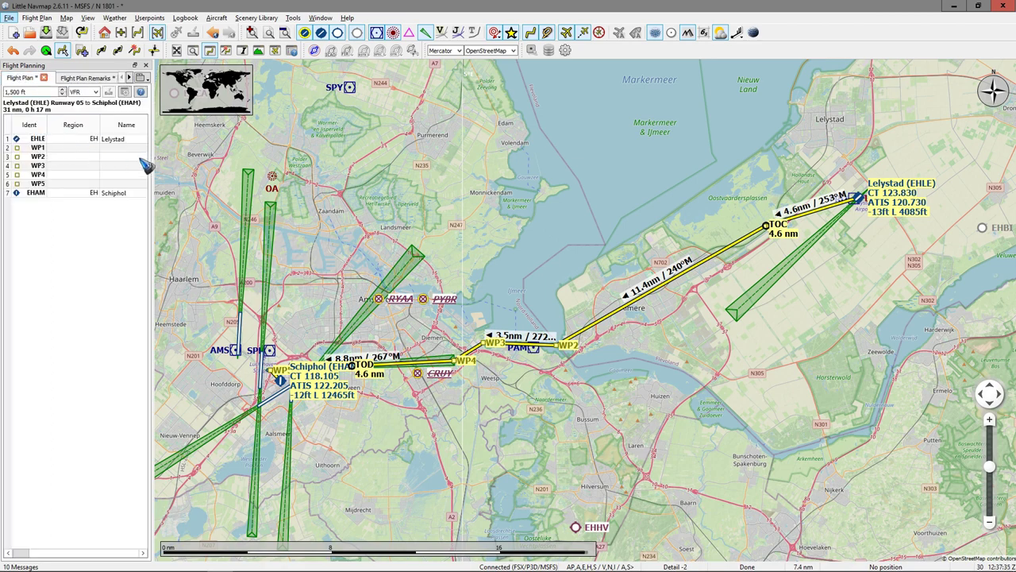
Widen the flight plan table and place Course °M, Distance and Leg Time after Ident.
{"action": "left_click_drag", "start_coordinate": [158, 164], "coordinate": [949, 244]}
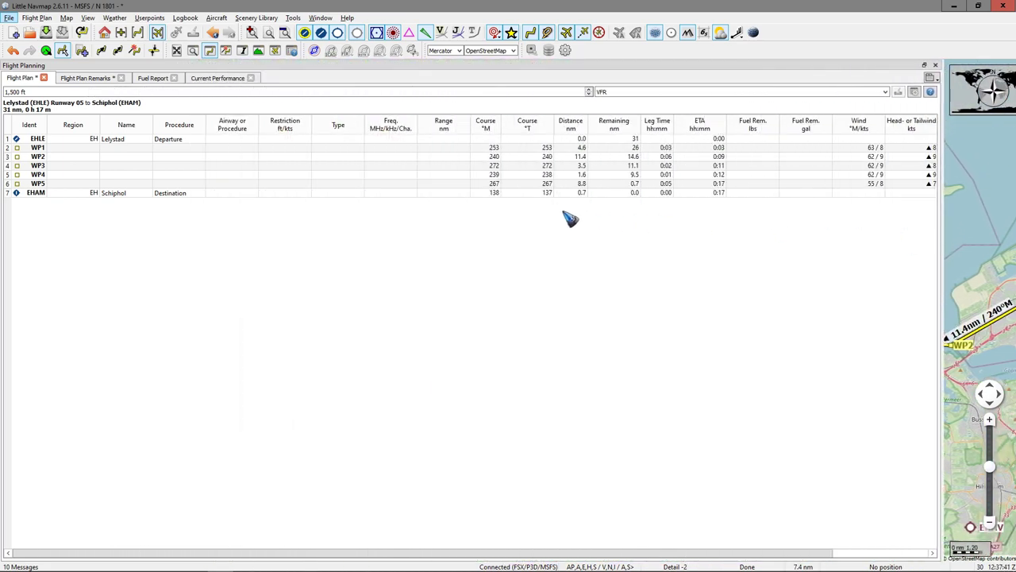
{"action": "left_click_drag", "start_coordinate": [491, 131], "coordinate": [66, 128]}
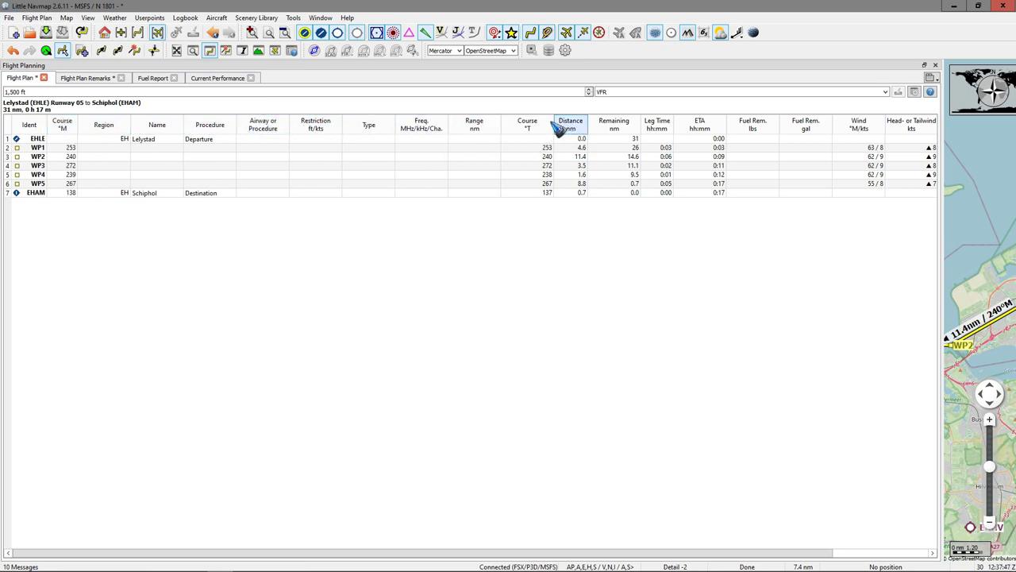
{"action": "left_click_drag", "start_coordinate": [578, 131], "coordinate": [102, 129]}
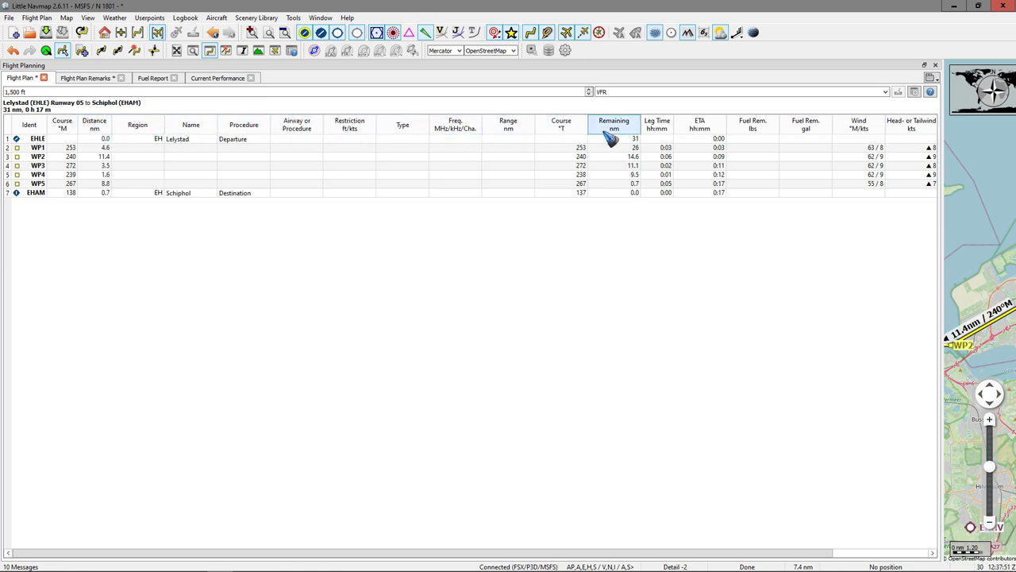
{"action": "left_click_drag", "start_coordinate": [662, 128], "coordinate": [127, 129]}
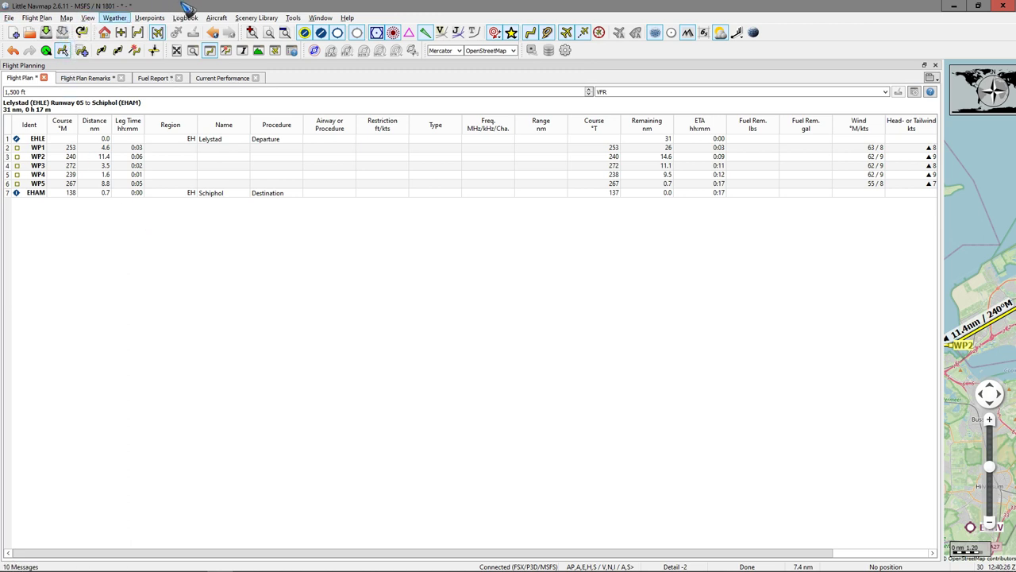
Review the climb and cruise values in the aircraft performance editor and accept them.
{"action": "left_click", "coordinate": [217, 18]}
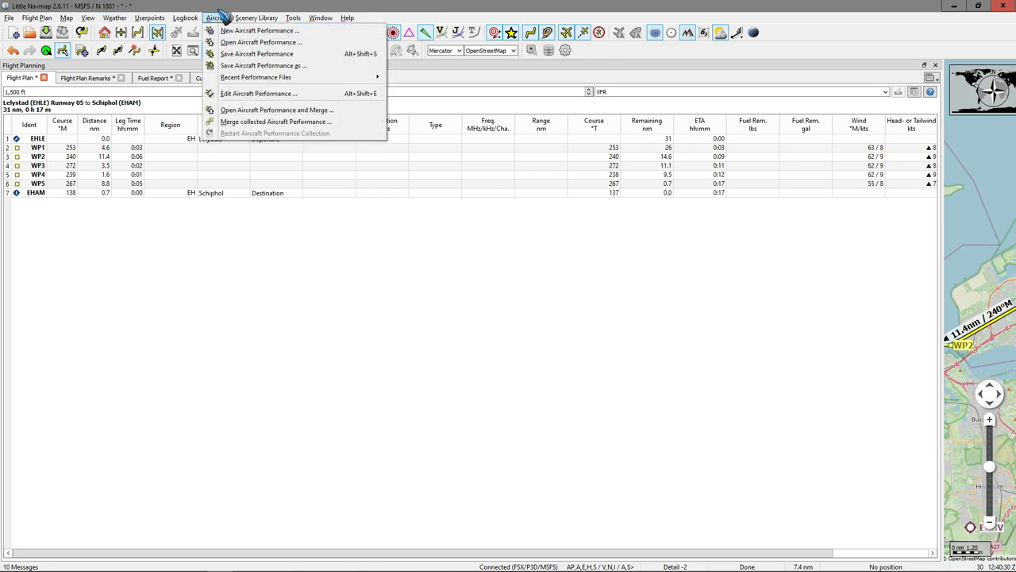
{"action": "left_click", "coordinate": [306, 97]}
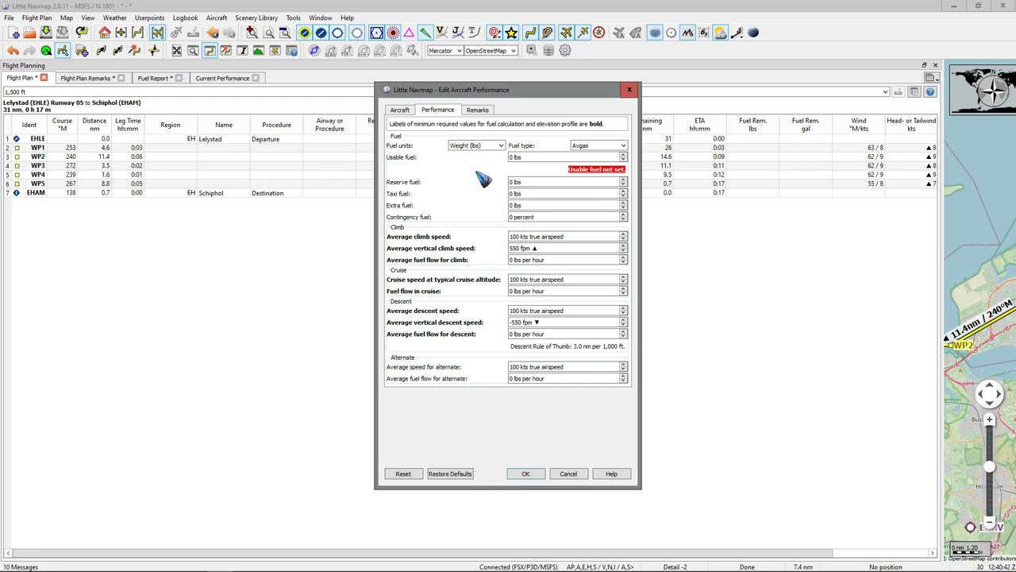
{"action": "left_click", "coordinate": [531, 238]}
{"action": "left_click", "coordinate": [525, 474]}
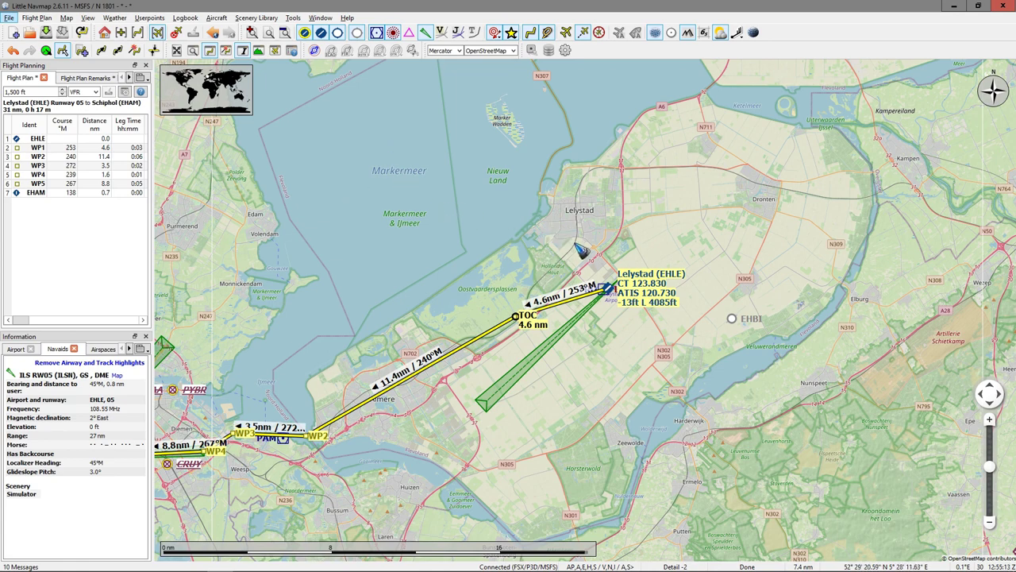
Change the Lelystad departure start position to Runway 23 and zoom in on the airport.
{"action": "right_click", "coordinate": [613, 293]}
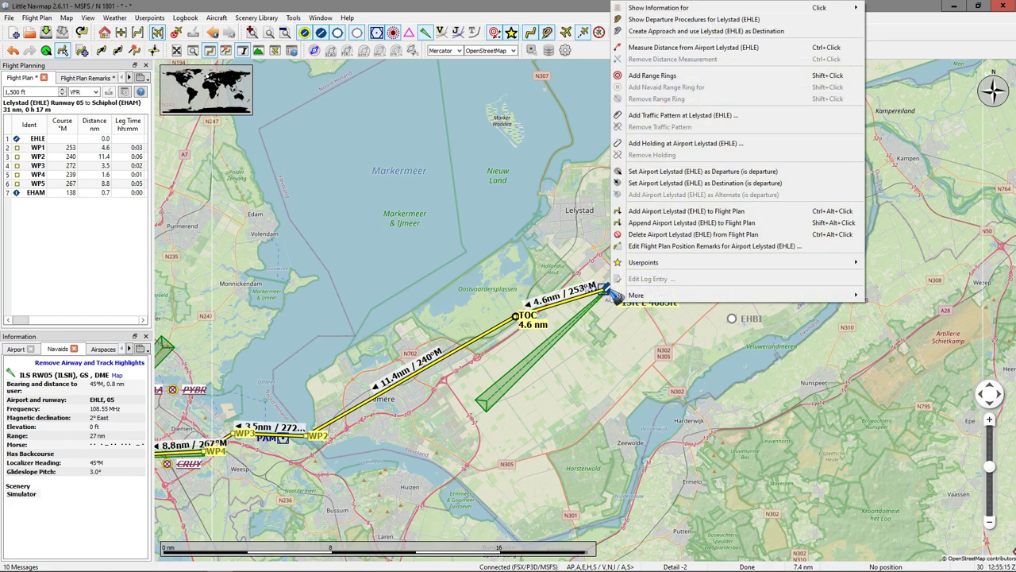
{"action": "left_click", "coordinate": [592, 275]}
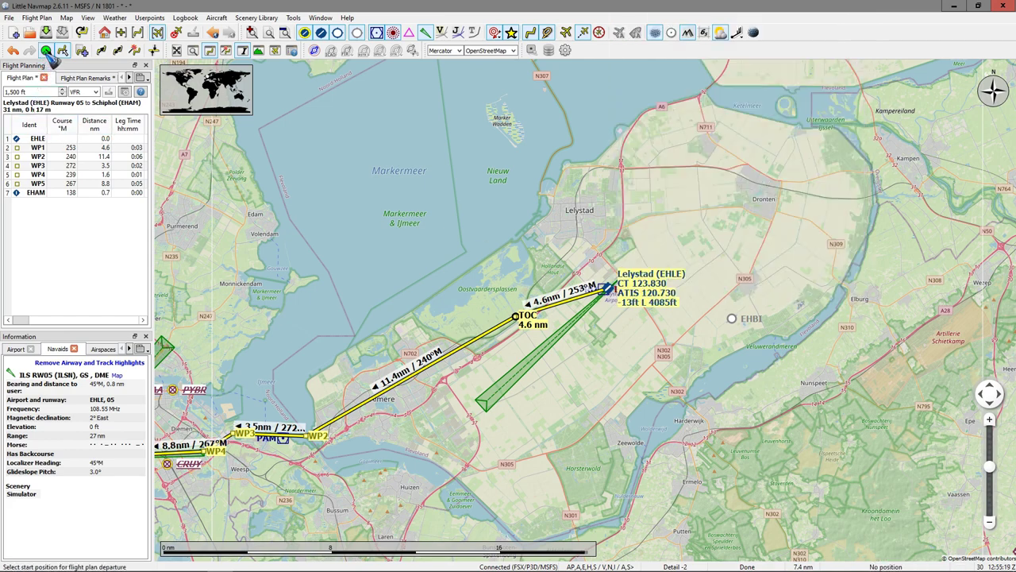
{"action": "left_click", "coordinate": [47, 50]}
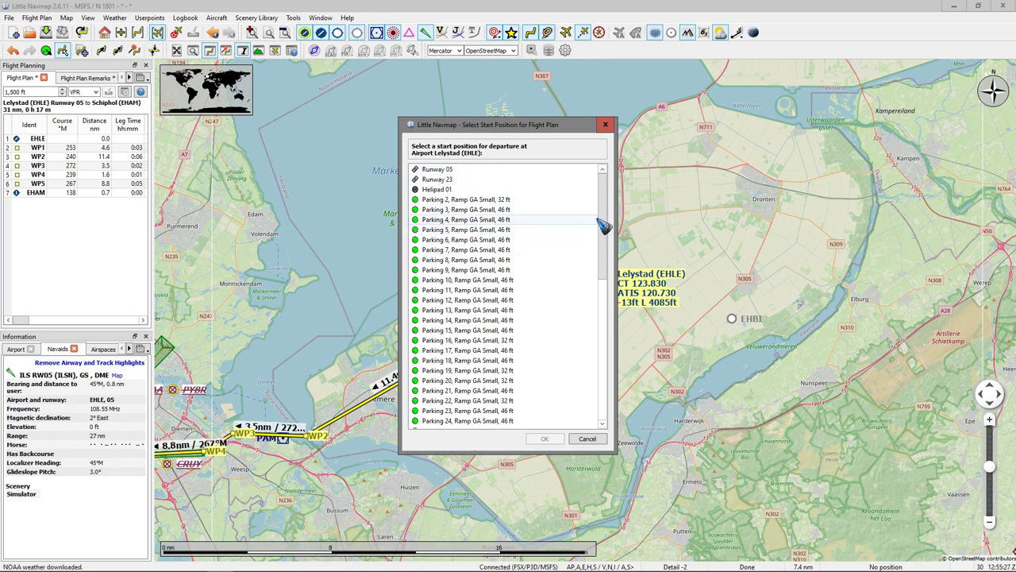
{"action": "scroll", "coordinate": [604, 225], "scroll_direction": "down", "scroll_amount": 7}
{"action": "scroll", "coordinate": [603, 224], "scroll_direction": "down", "scroll_amount": 4}
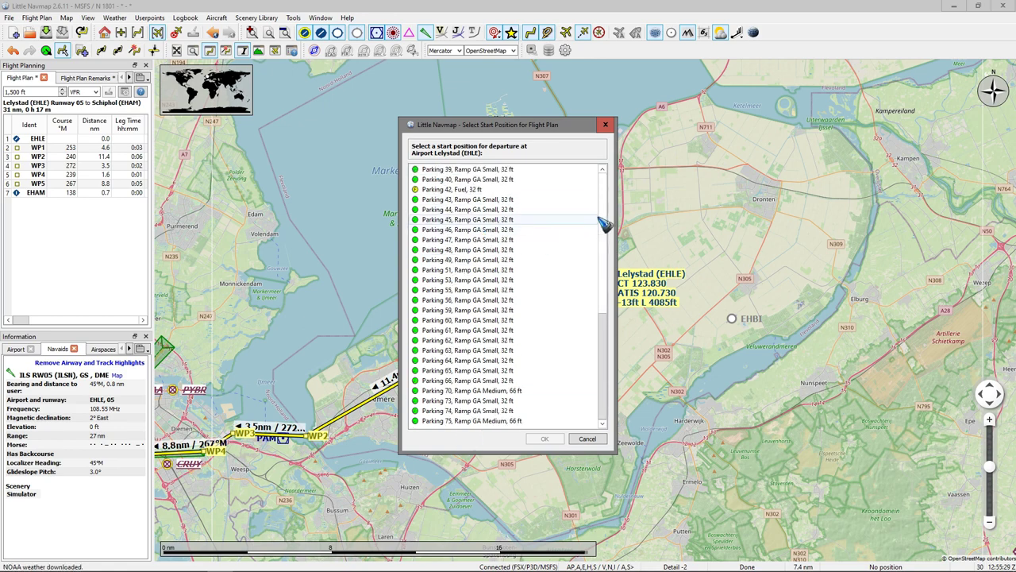
{"action": "scroll", "coordinate": [604, 224], "scroll_direction": "up", "scroll_amount": 10}
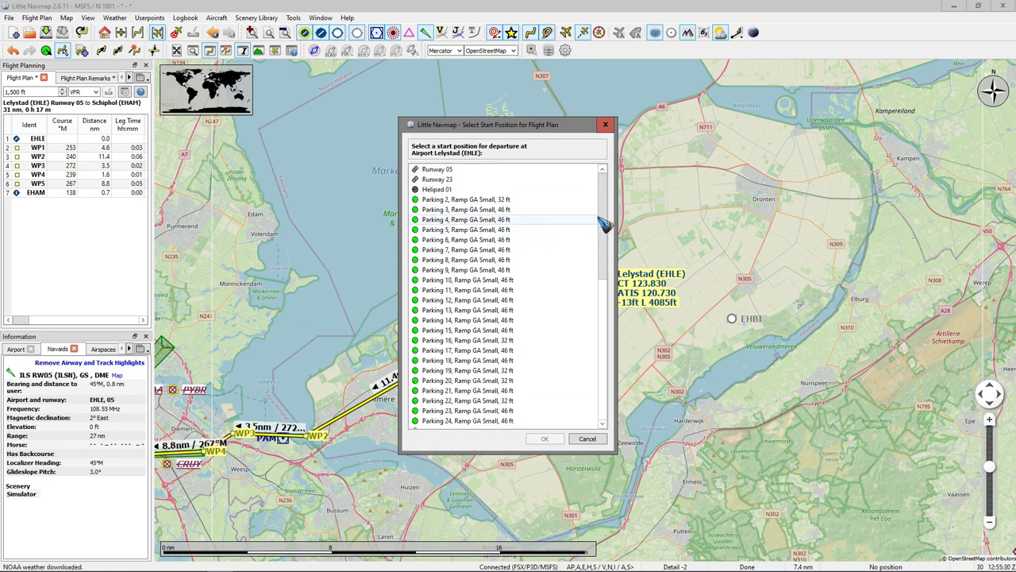
{"action": "left_click", "coordinate": [447, 181]}
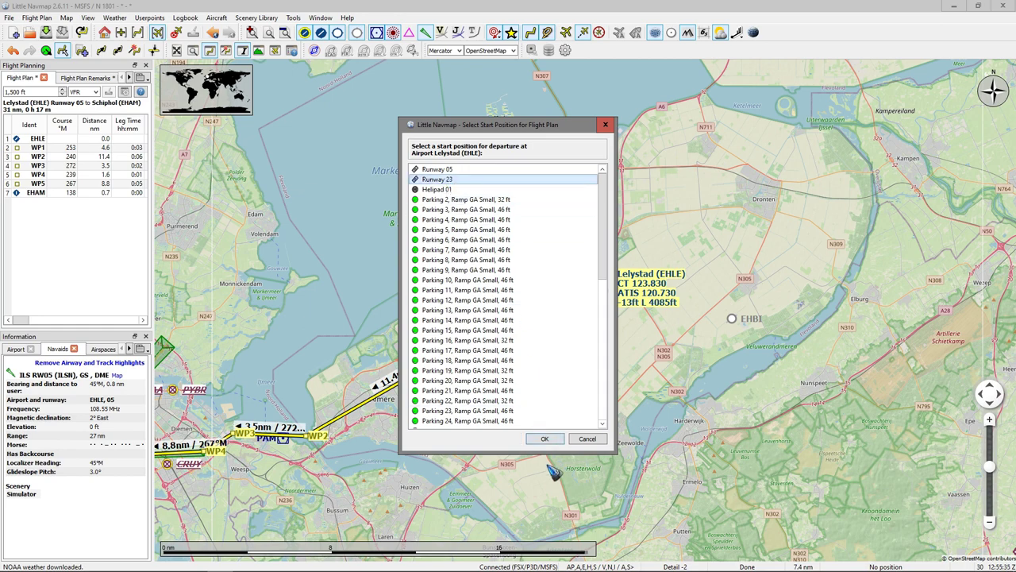
{"action": "left_click", "coordinate": [548, 439]}
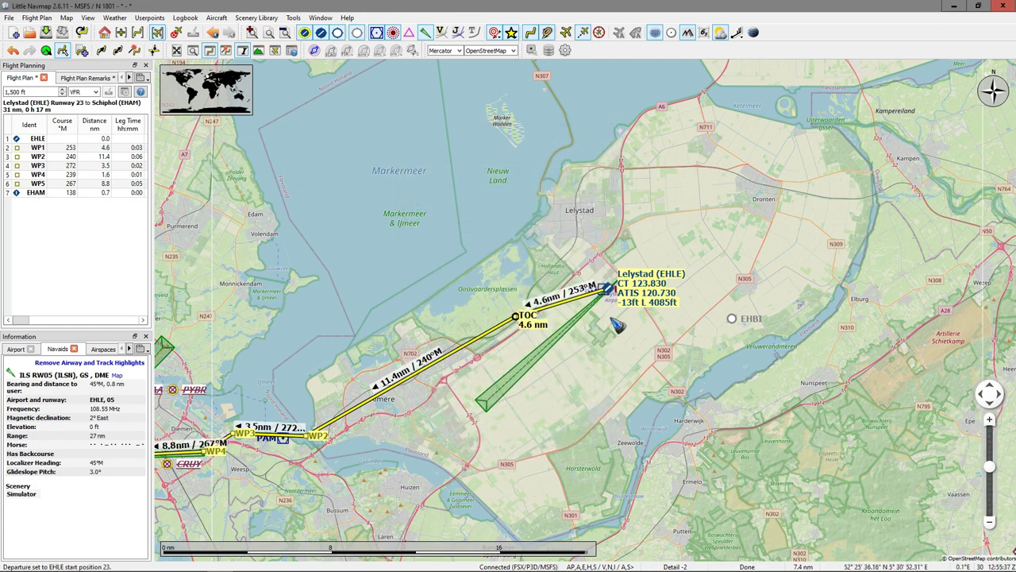
{"action": "double_click", "coordinate": [624, 291]}
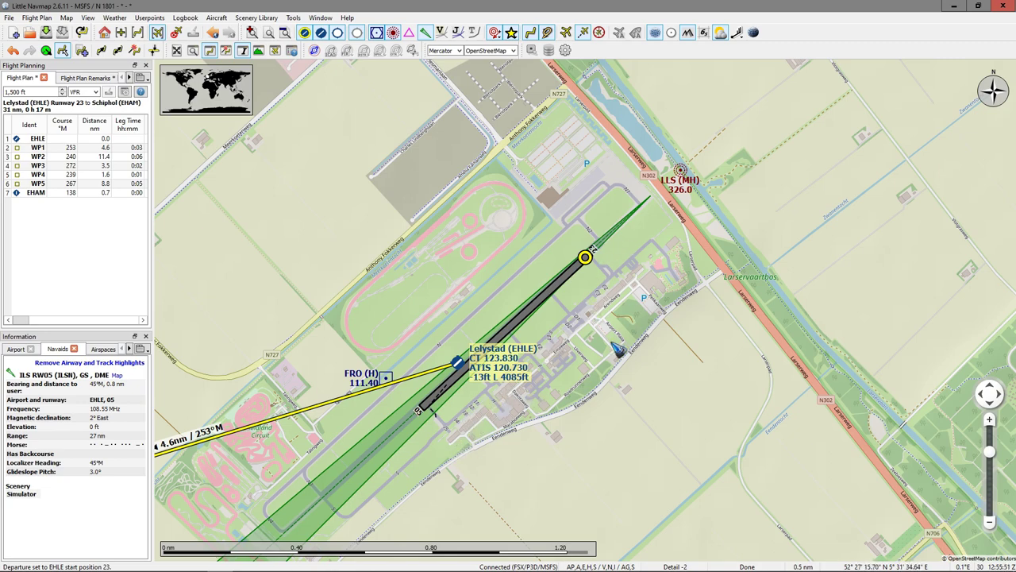
{"action": "scroll", "coordinate": [652, 313], "scroll_direction": "down", "scroll_amount": 2}
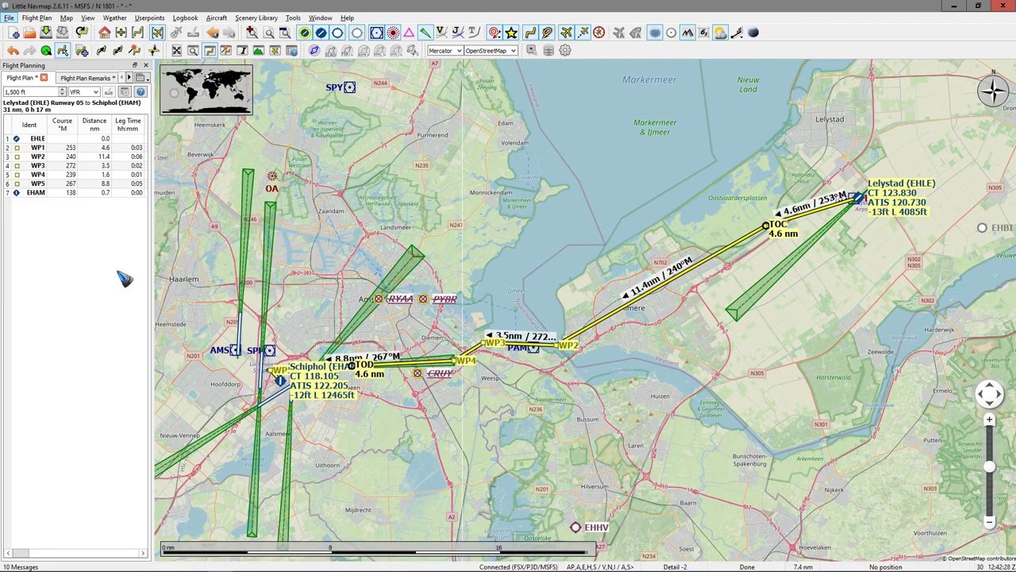
Export the route as an MSFS 2020 plan 'VFR Lelystad (EHLE) to Schiphol (EHAM).pln'.
{"action": "left_click", "coordinate": [38, 17]}
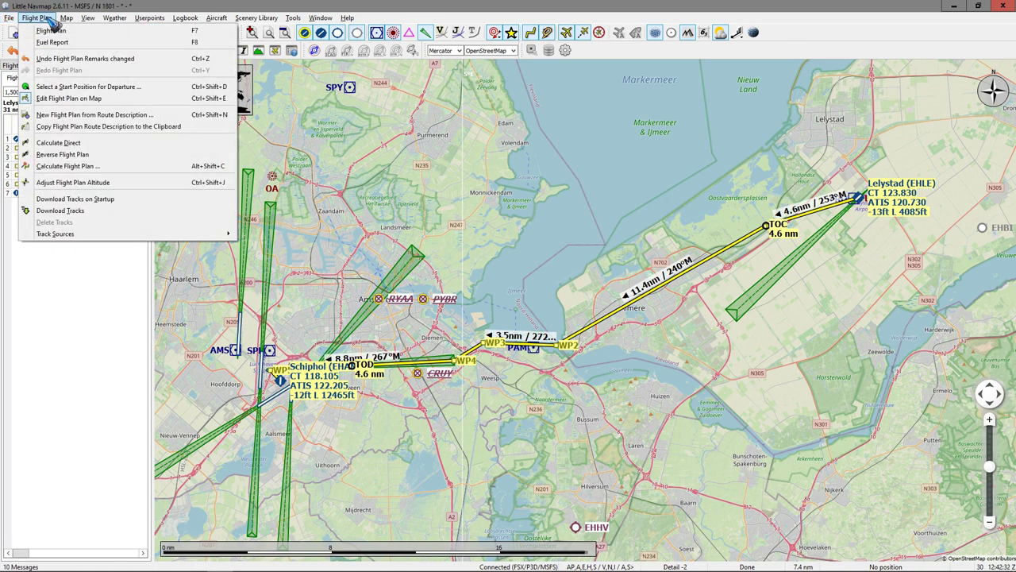
{"action": "left_click", "coordinate": [10, 19]}
{"action": "left_click", "coordinate": [10, 19]}
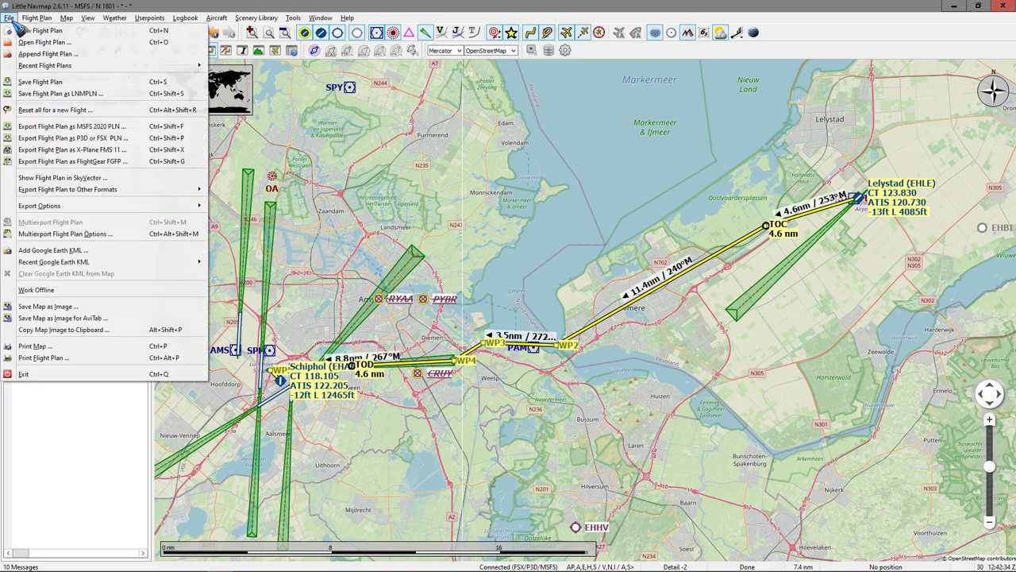
{"action": "left_click", "coordinate": [111, 129]}
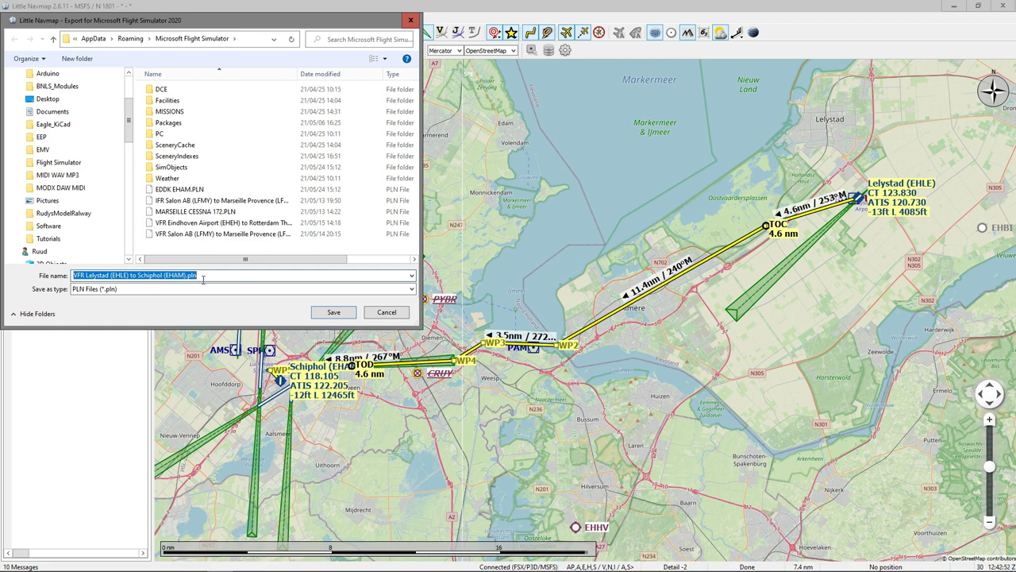
{"action": "left_click", "coordinate": [337, 313]}
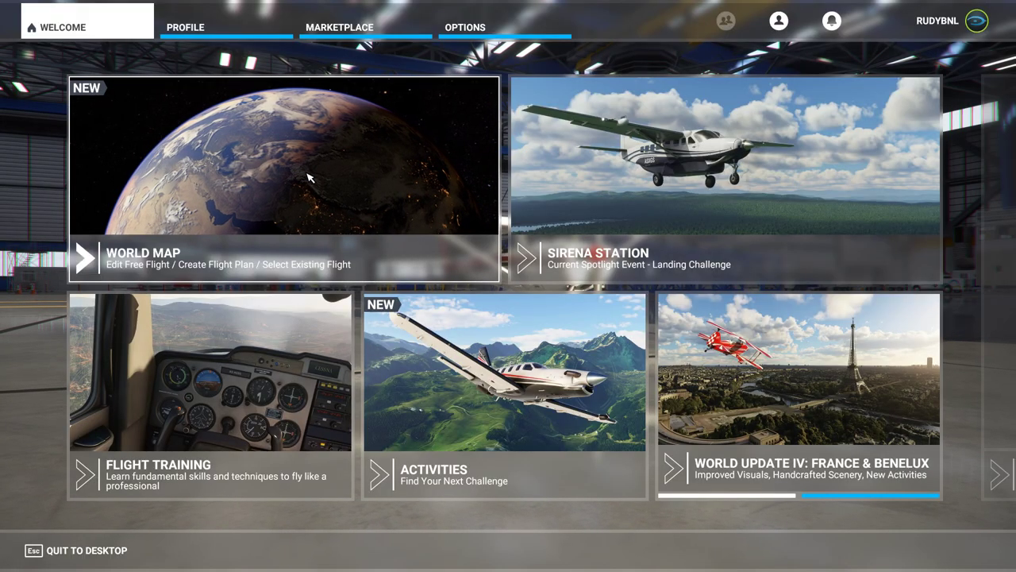
Load the VFR Lelystad to Schiphol .pln into the world map: EHLE 05 to EHAM 27, 31 NM.
{"action": "left_click", "coordinate": [309, 177]}
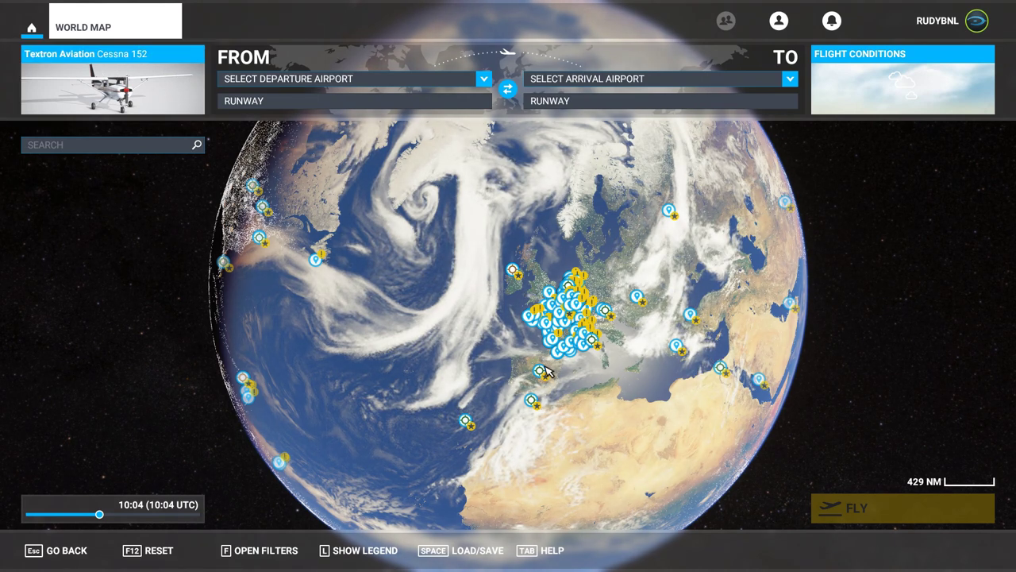
{"action": "left_click", "coordinate": [477, 558]}
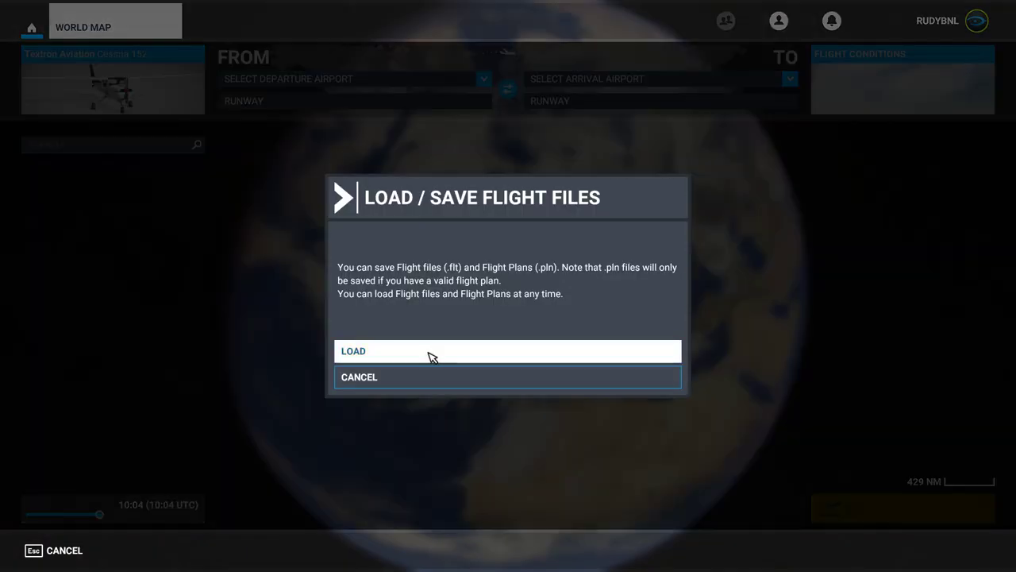
{"action": "left_click", "coordinate": [431, 357]}
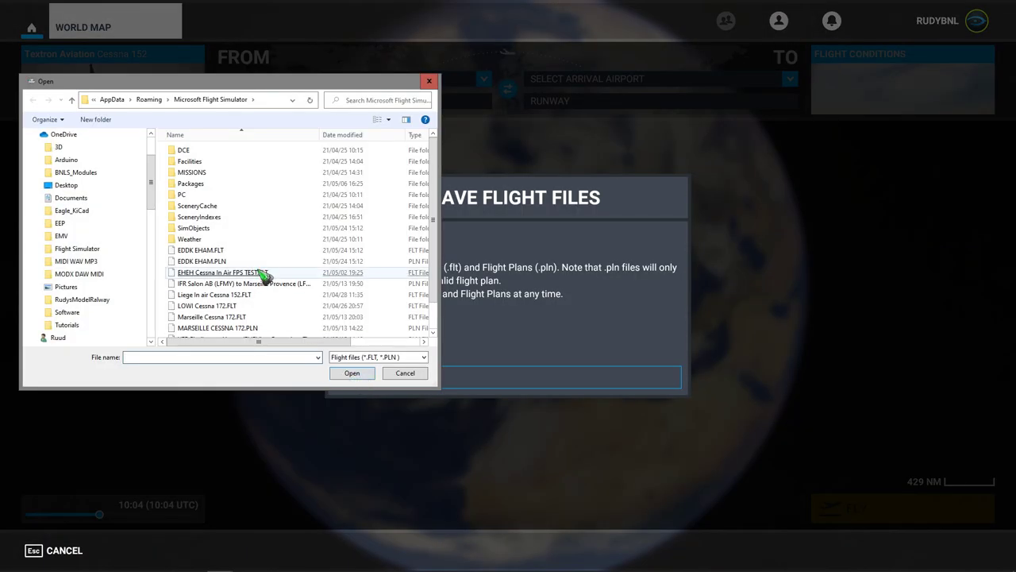
{"action": "scroll", "coordinate": [265, 278], "scroll_direction": "down", "scroll_amount": 1}
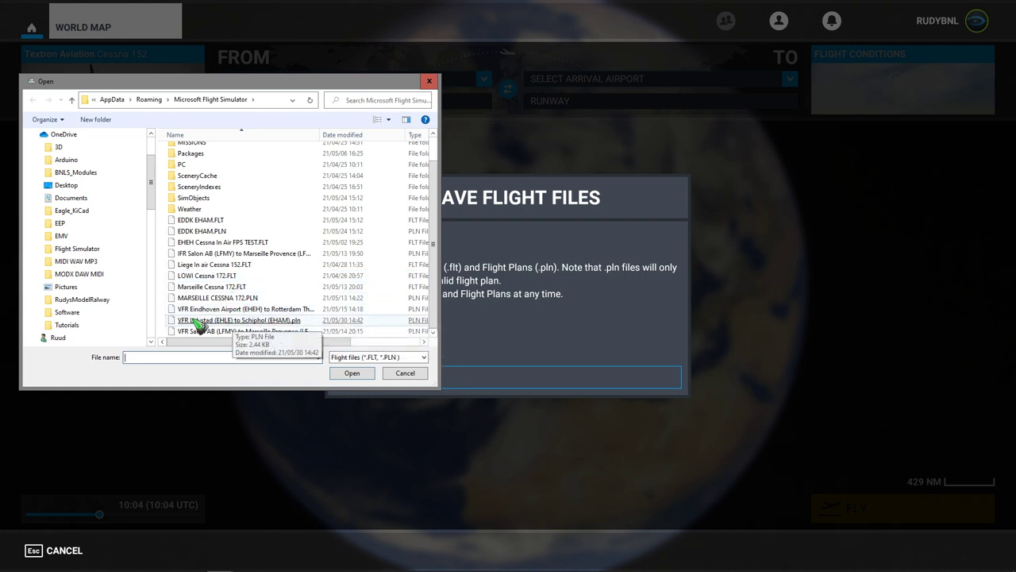
{"action": "double_click", "coordinate": [248, 320]}
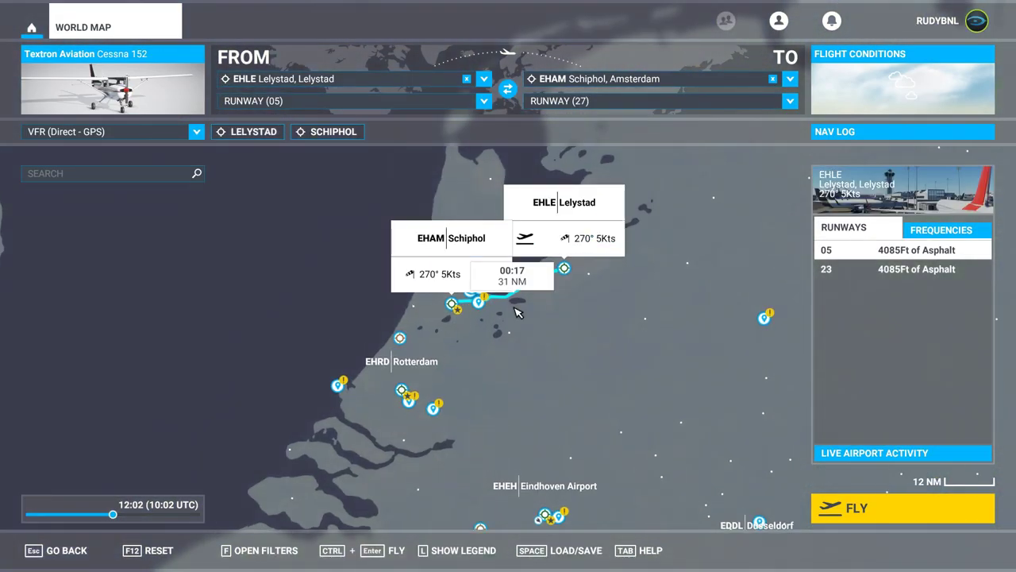
Check the full route and Lelystad on the world map, then start the flight.
{"action": "scroll", "coordinate": [517, 312], "scroll_direction": "up", "scroll_amount": 5}
{"action": "left_click_drag", "start_coordinate": [496, 350], "coordinate": [446, 436]}
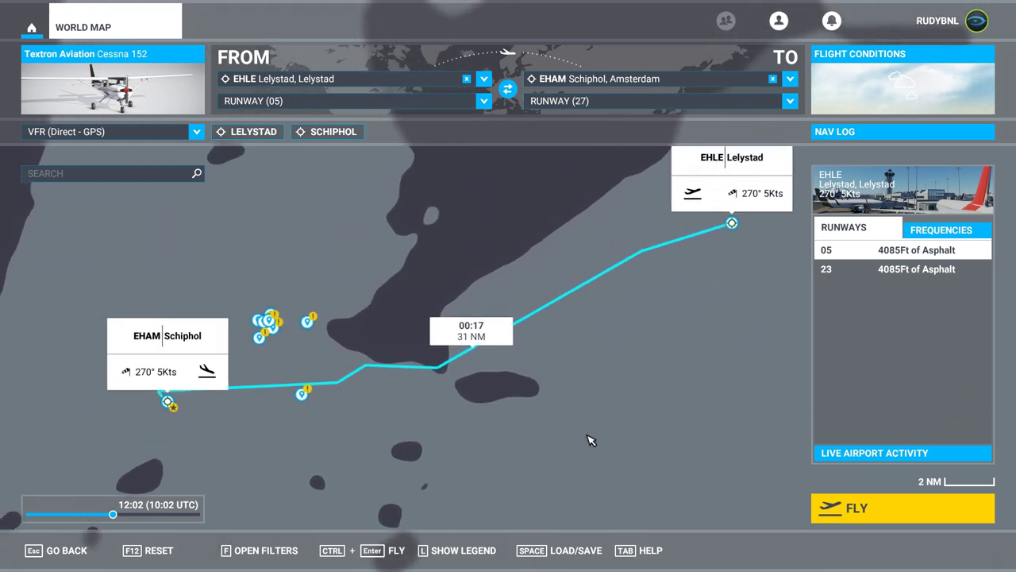
{"action": "left_click", "coordinate": [898, 516]}
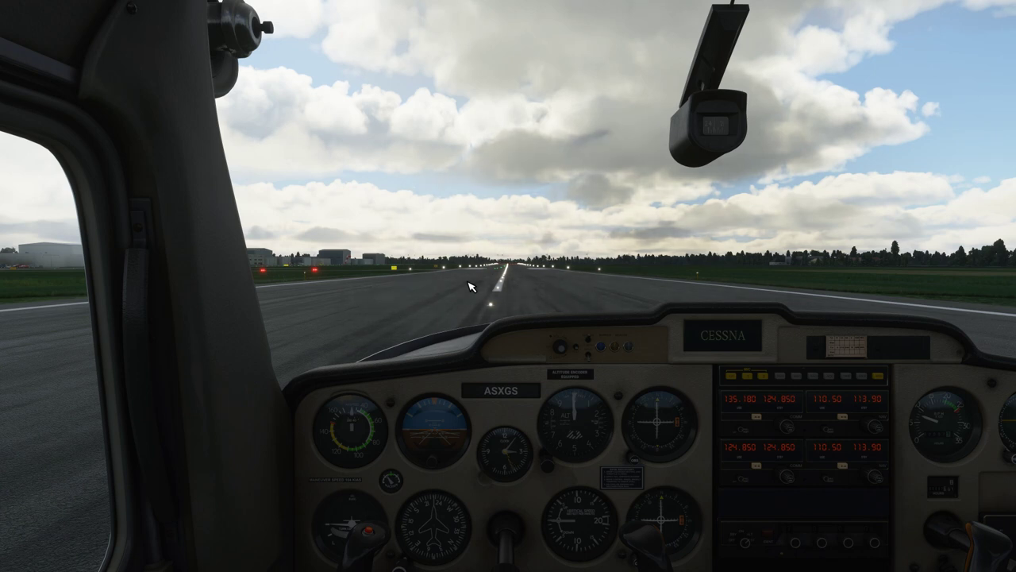
Switch to Little Navmap to see the aircraft plotted at Lelystad.
{"action": "key", "text": "alt+Tab"}
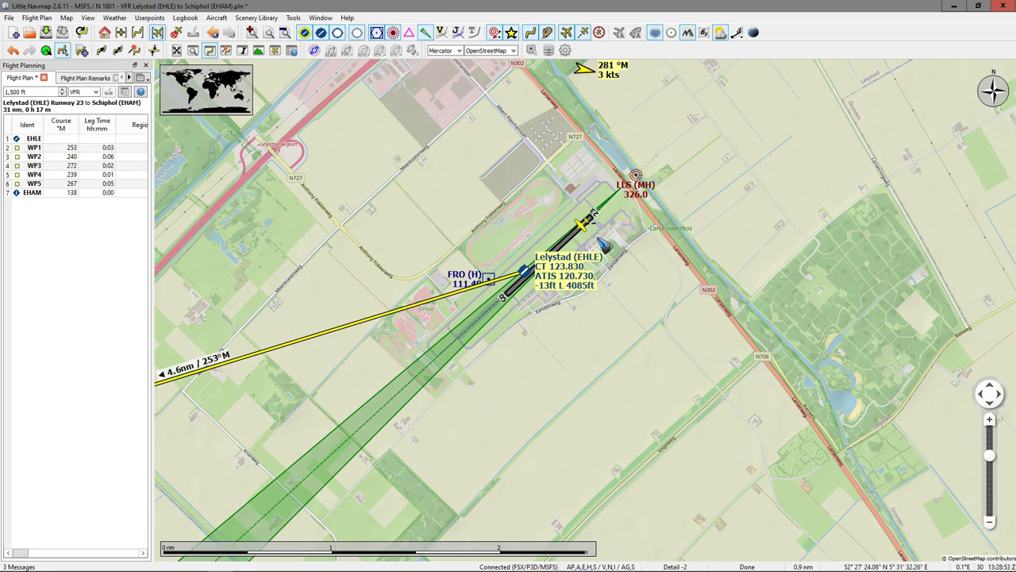
Zoom the Little Navmap view in and out, then return to the simulator cockpit.
{"action": "scroll", "coordinate": [594, 215], "scroll_direction": "up", "scroll_amount": 5}
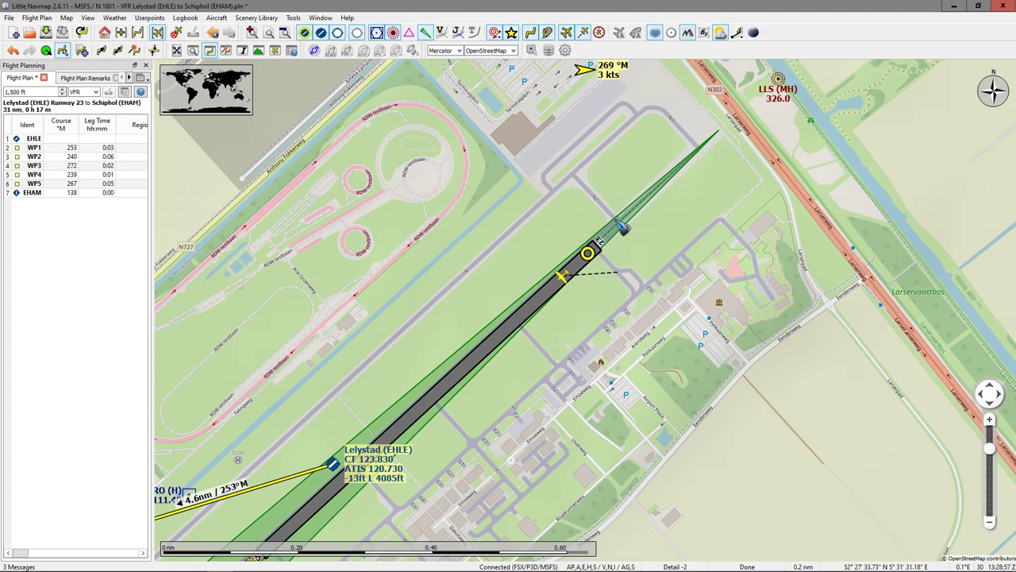
{"action": "scroll", "coordinate": [608, 226], "scroll_direction": "down", "scroll_amount": 5}
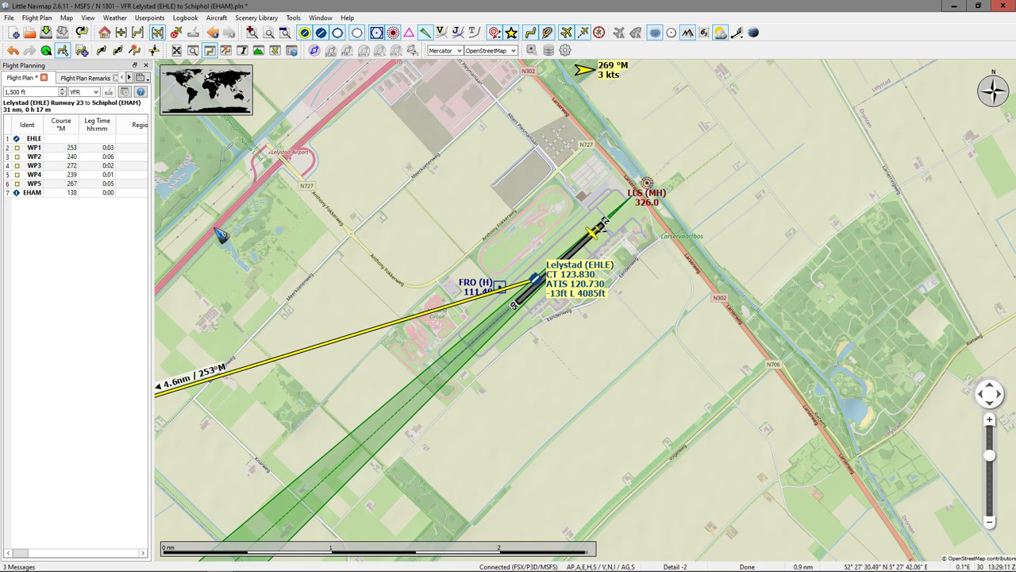
{"action": "key", "text": "alt+Tab"}
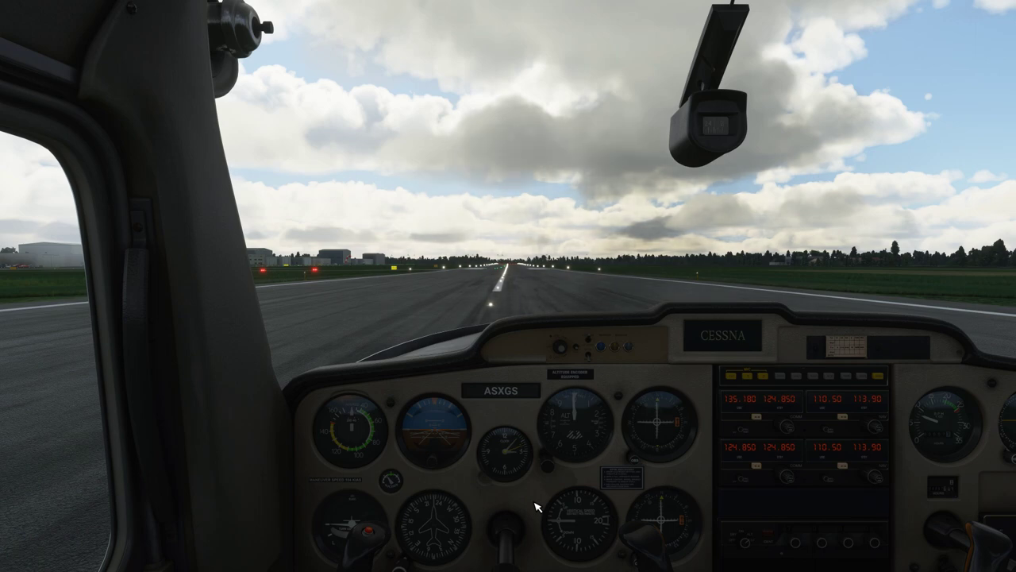
Show the NavLog panel listing legs WP1–WP5 to EHAM, 30.60 NM.
{"action": "mouse_move", "coordinate": [556, 7]}
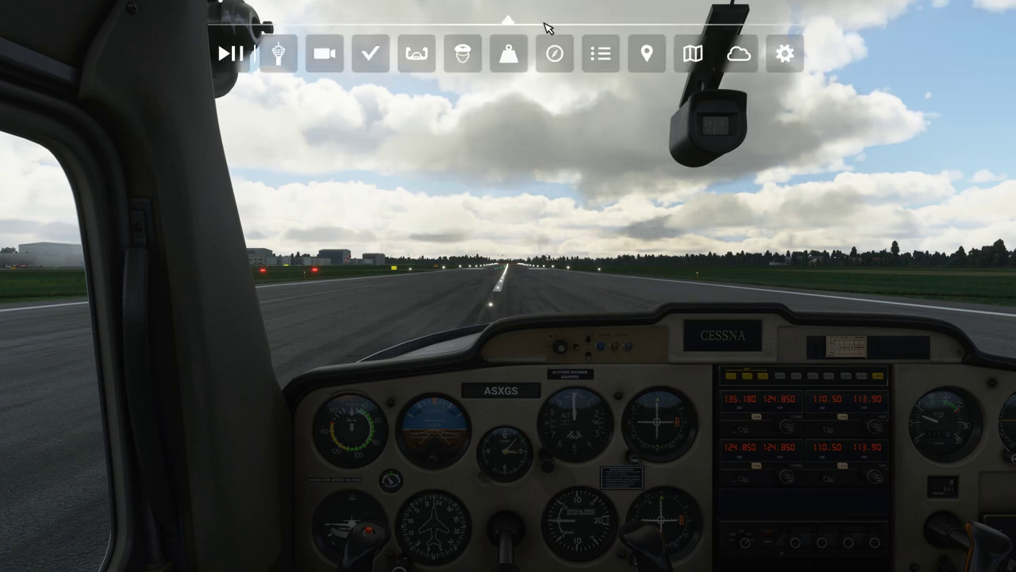
{"action": "left_click", "coordinate": [559, 55]}
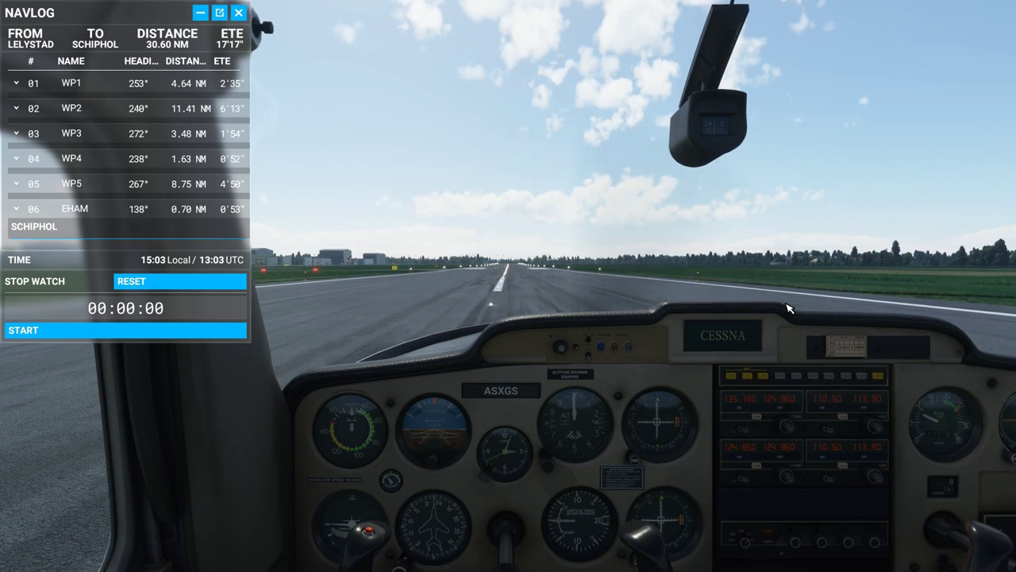
Start the NavLog stopwatch for the first leg.
{"action": "left_click", "coordinate": [151, 331]}
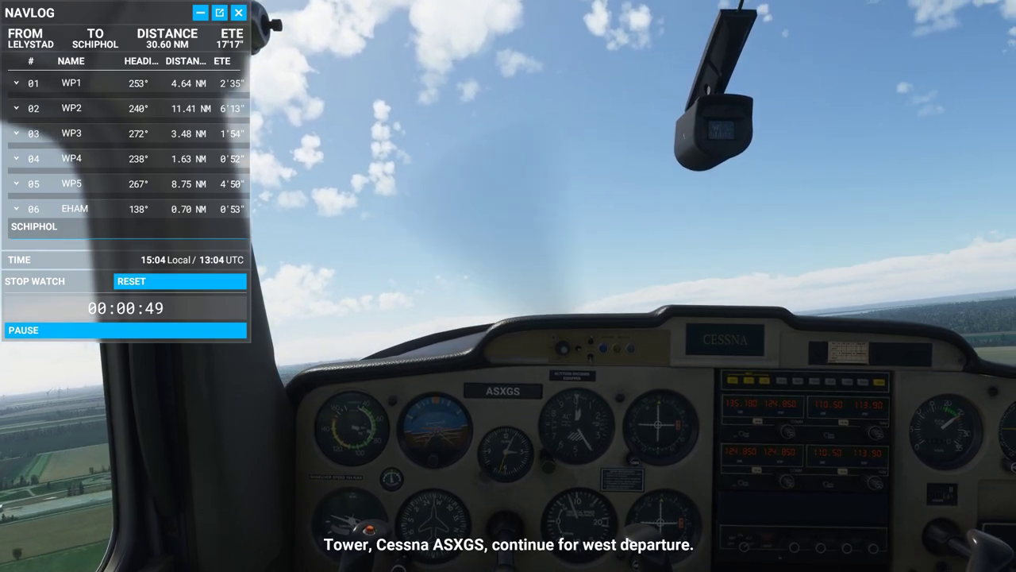
Glance down at the instrument panel, then switch to the external chase view with gauges.
{"action": "key", "text": "alt+1"}
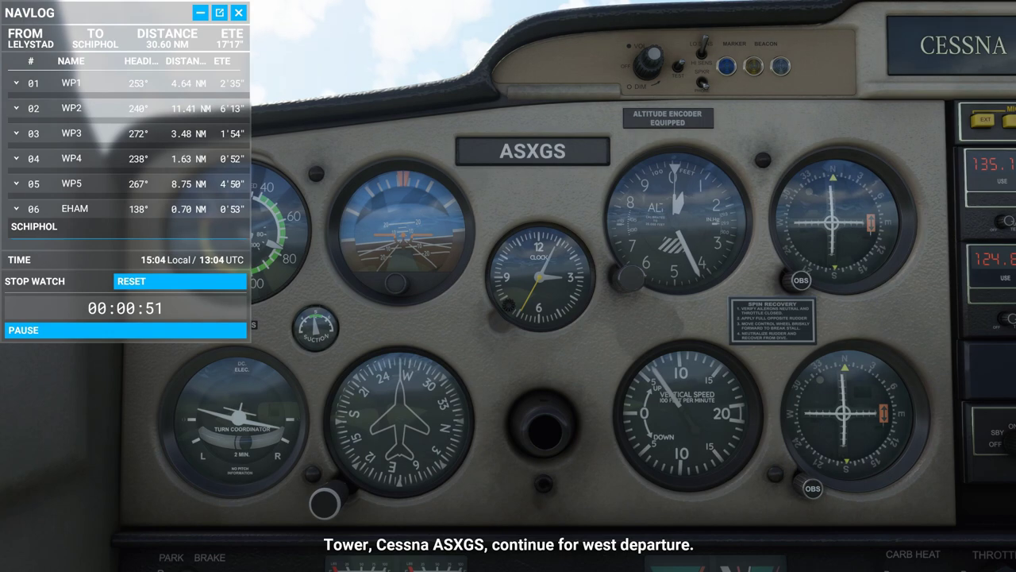
{"action": "key", "text": "BackSpace"}
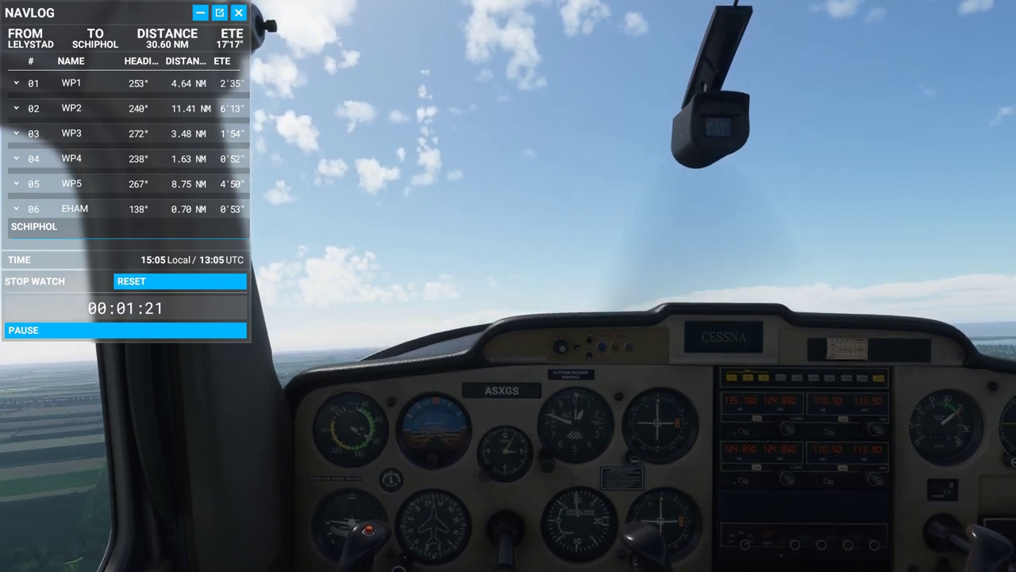
{"action": "key", "text": "End"}
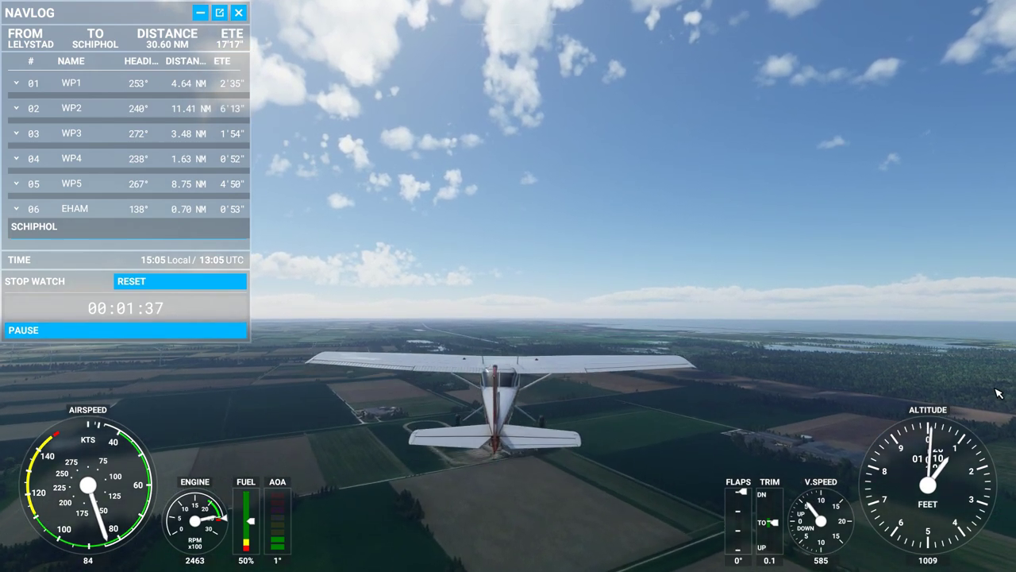
Return to the cockpit view while cruising toward Schiphol.
{"action": "key", "text": "End"}
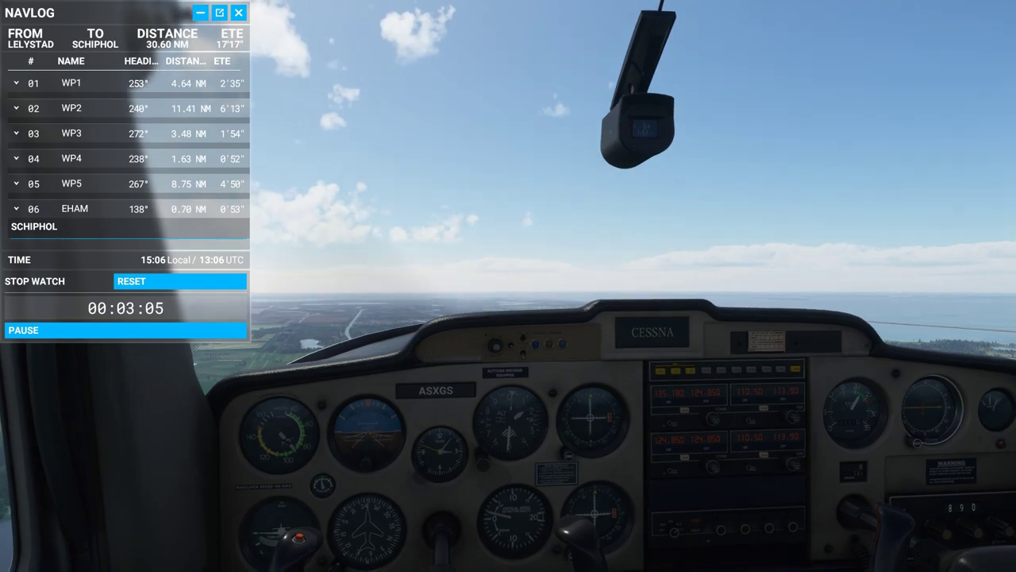
Switch to the chase view, then check the aircraft's position in Little Navmap.
{"action": "key", "text": "End"}
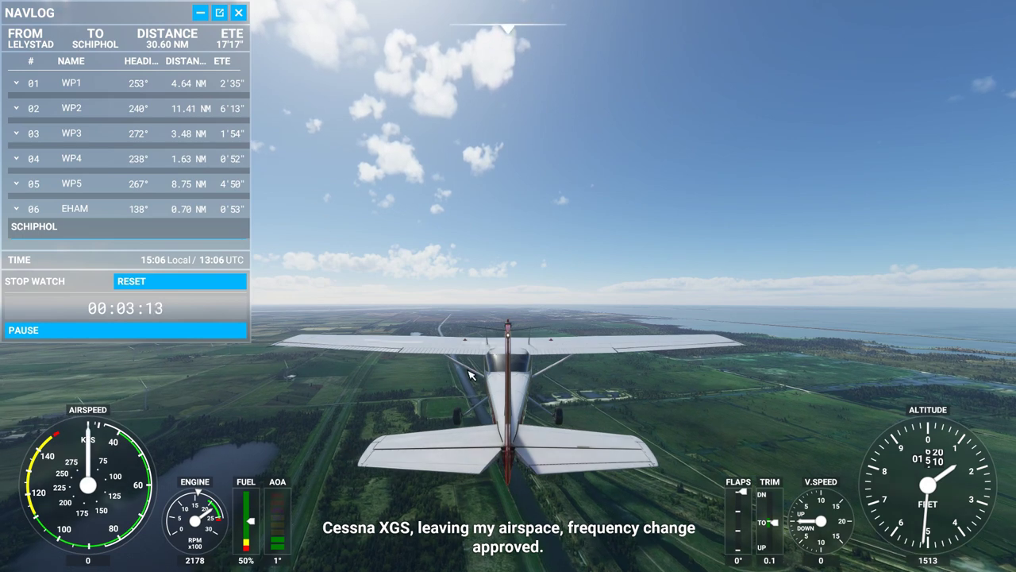
{"action": "key", "text": "alt+Tab"}
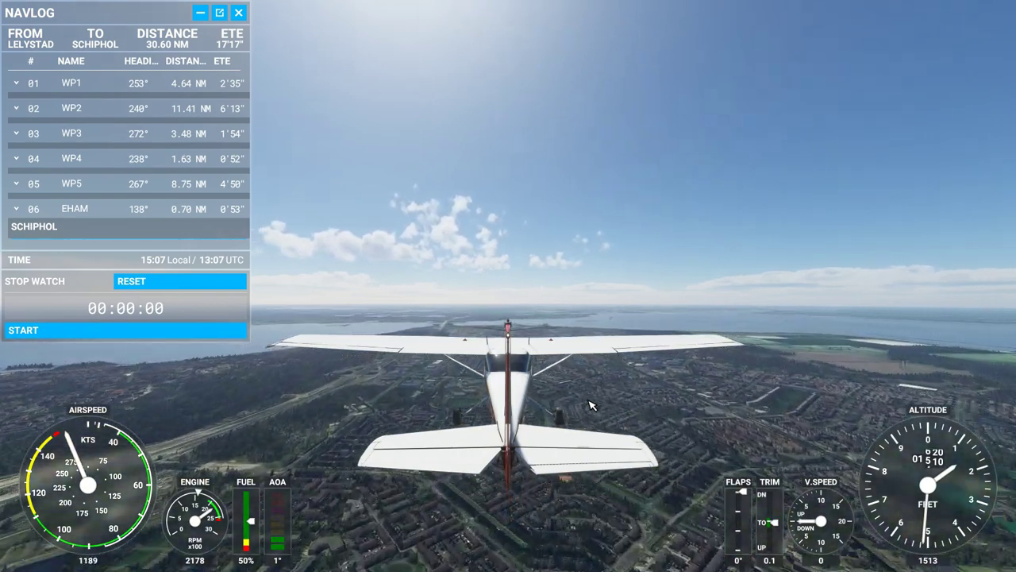
Cycle between cockpit and chase cameras, ending in the cockpit zoomed out three notches.
{"action": "key", "text": "End"}
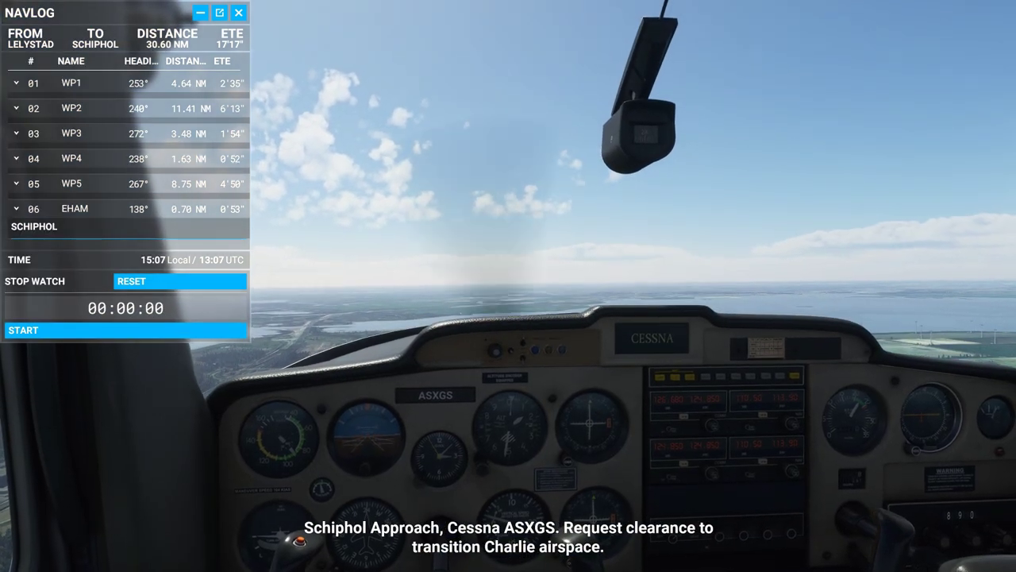
{"action": "key", "text": "End"}
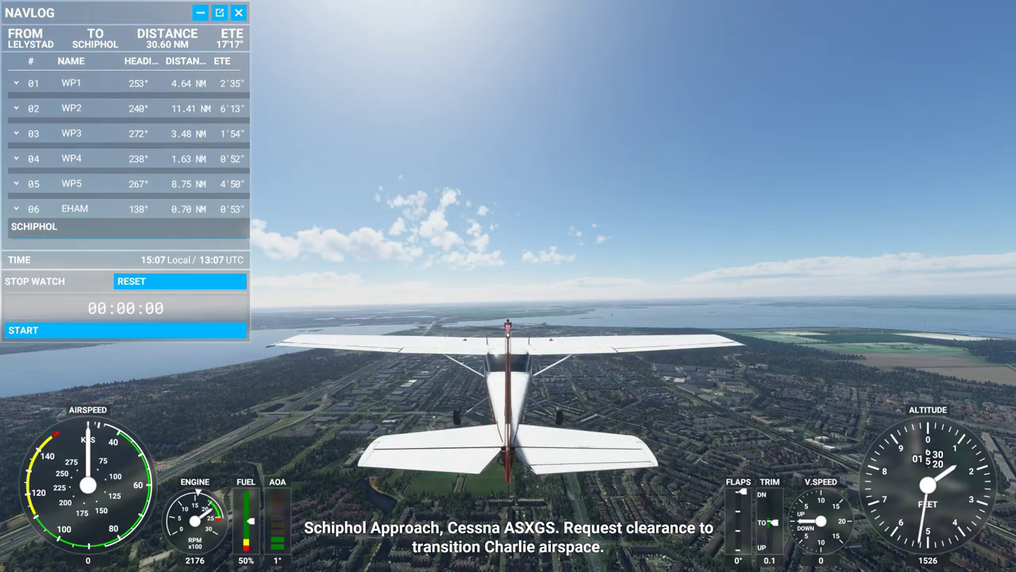
{"action": "key", "text": "End"}
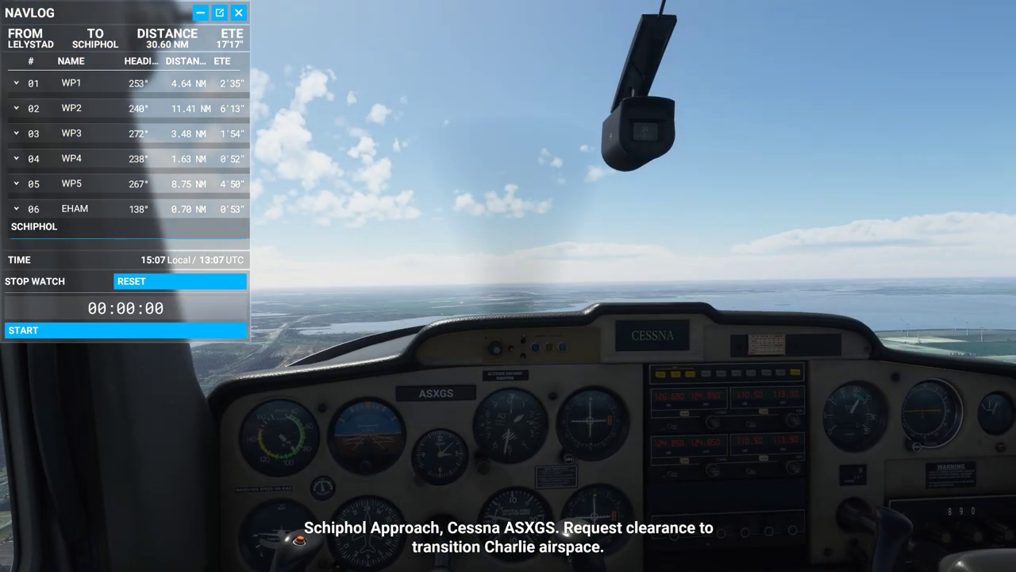
{"action": "scroll", "coordinate": [585, 409], "scroll_direction": "down", "scroll_amount": 3}
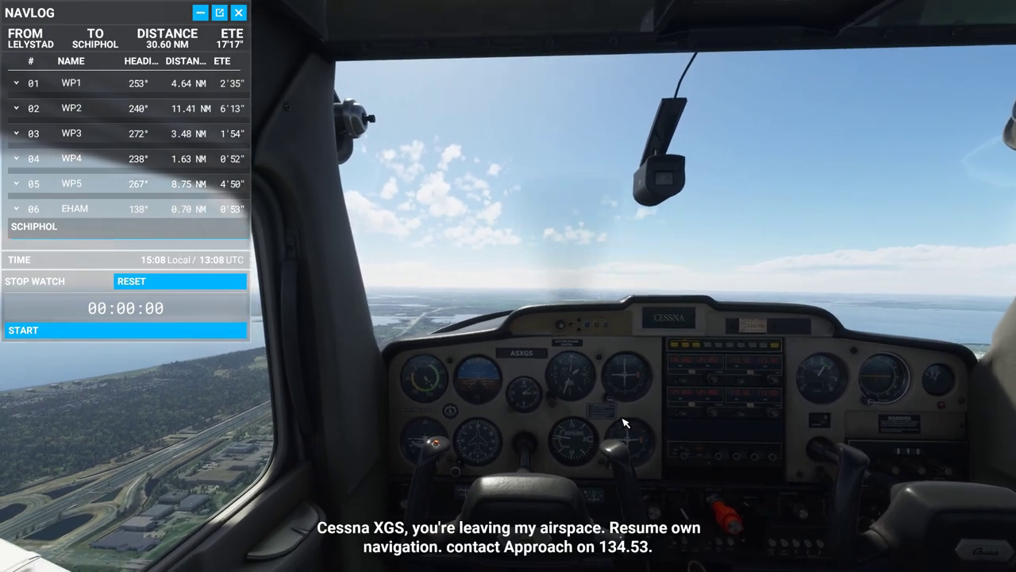
{"action": "key", "text": "End"}
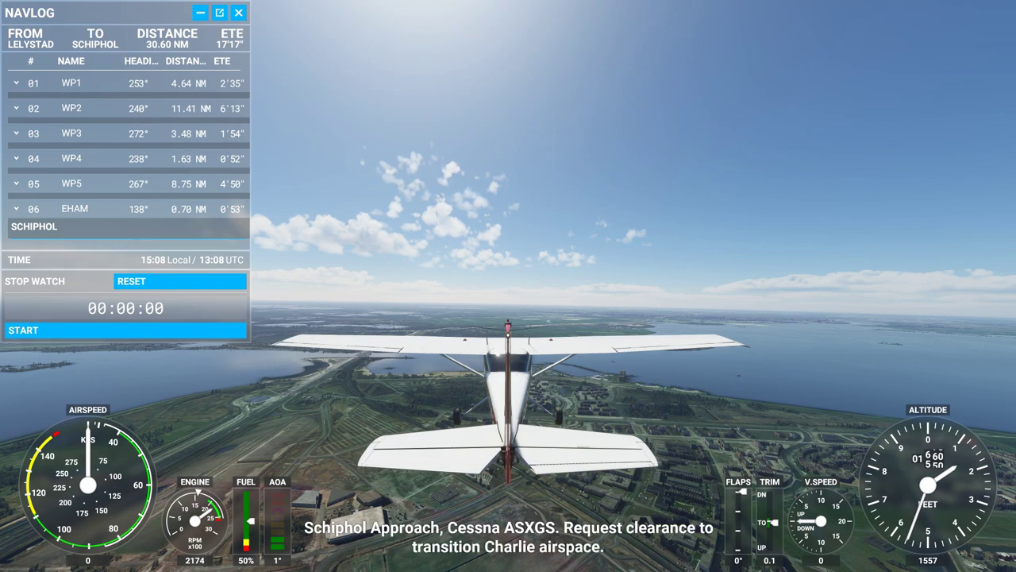
{"action": "key", "text": "End"}
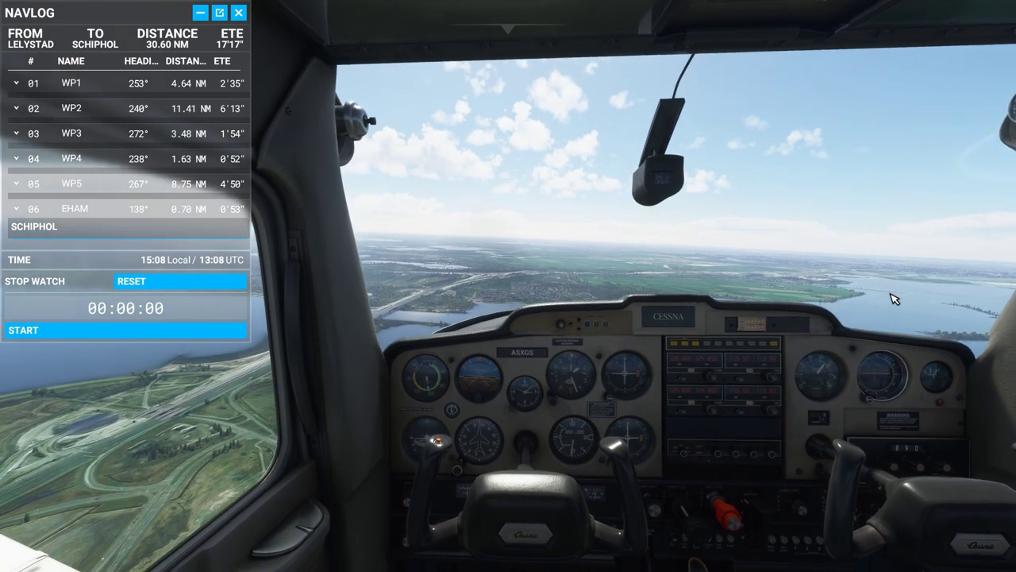
Briefly view the Cessna from the chase camera, then return to the cockpit view.
{"action": "key", "text": "End"}
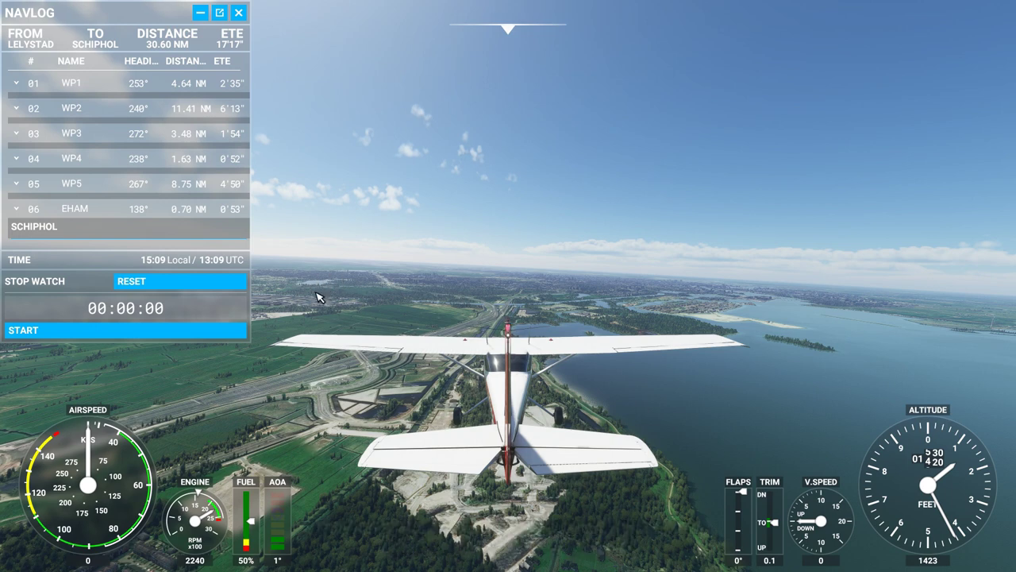
{"action": "key", "text": "End"}
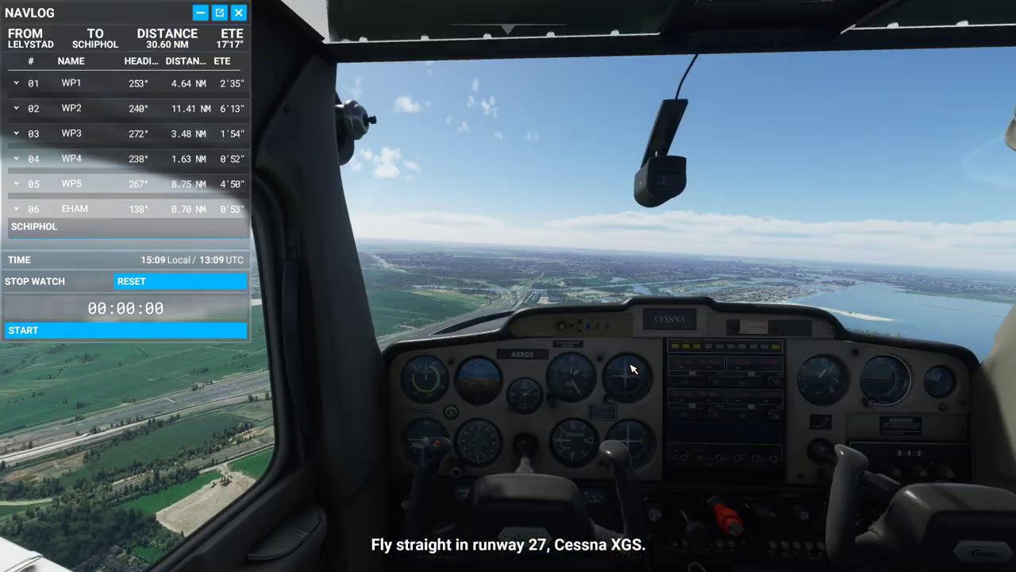